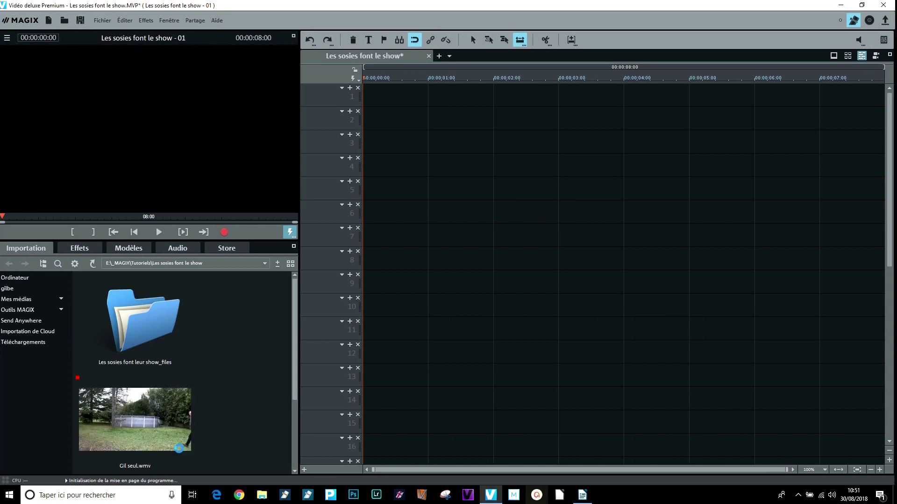
# Import the clip Gil seul.wmv from the project folder into the empty timeline
pyautogui.moveTo(149, 430)
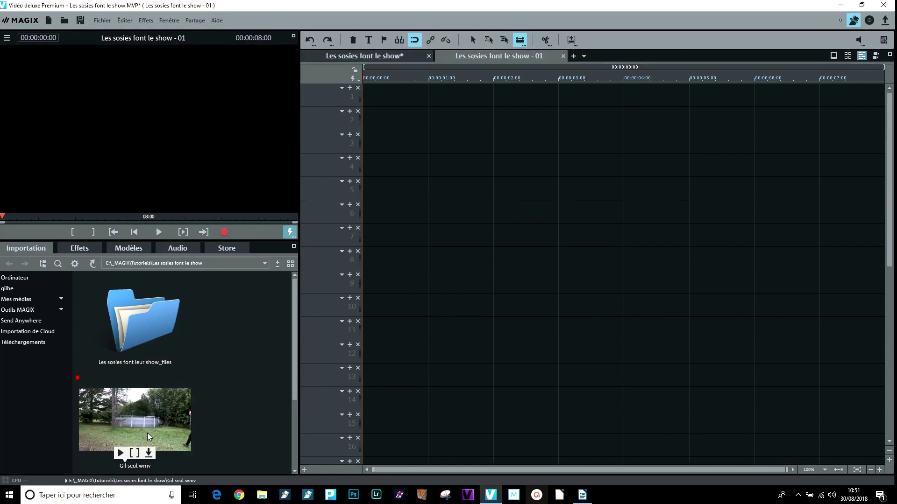
pyautogui.click(150, 453)
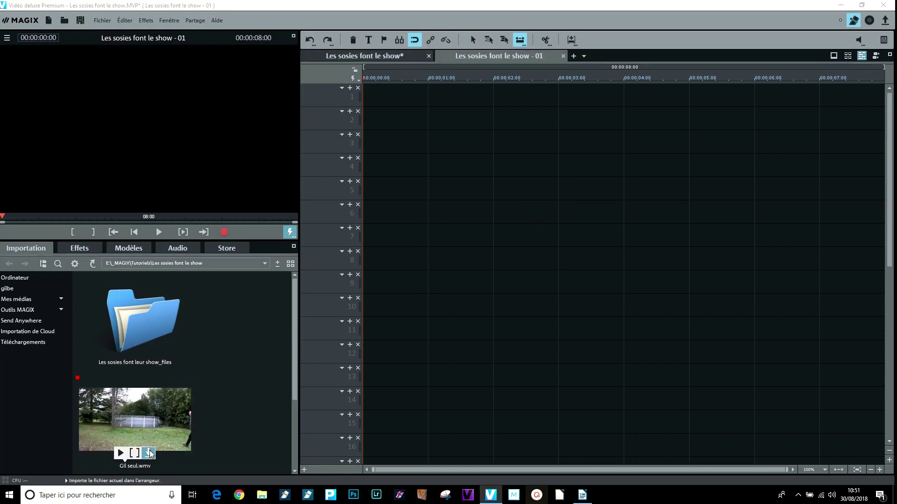
pyautogui.click(488, 280)
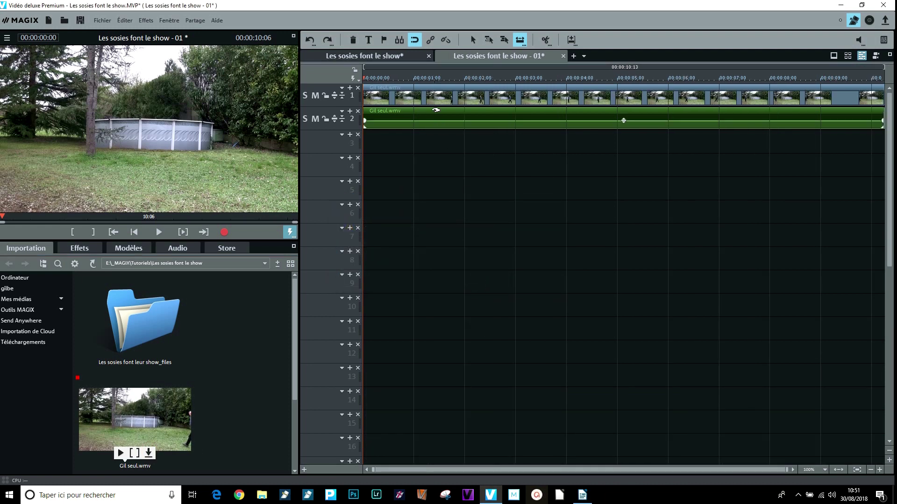
# Ungroup the clip's video and audio, and delete the audio object from track 2
pyautogui.click(438, 100)
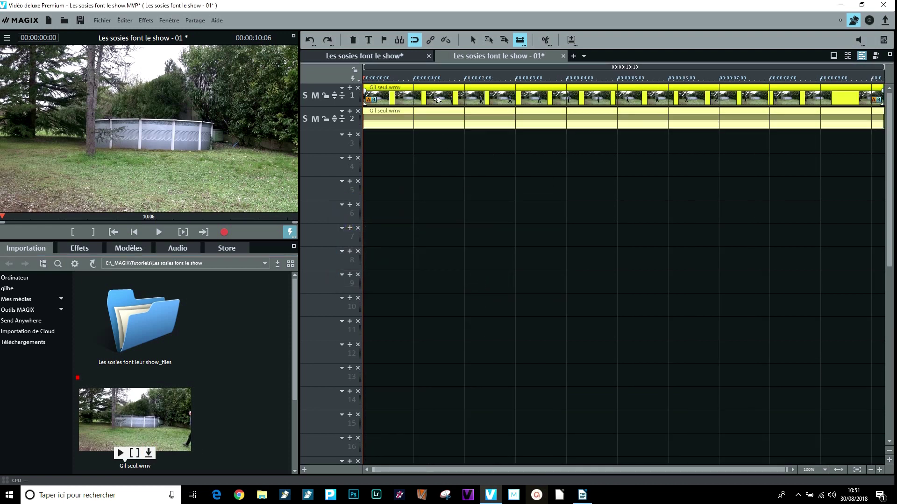
pyautogui.click(446, 41)
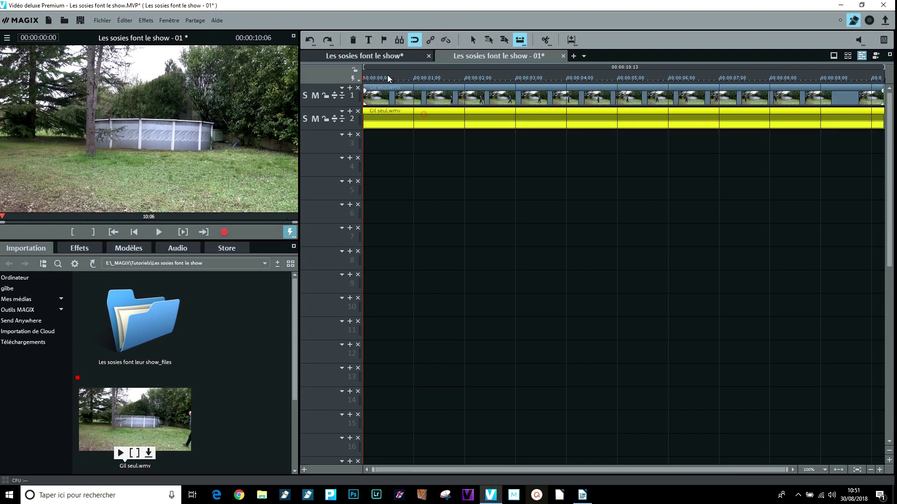
pyautogui.click(353, 41)
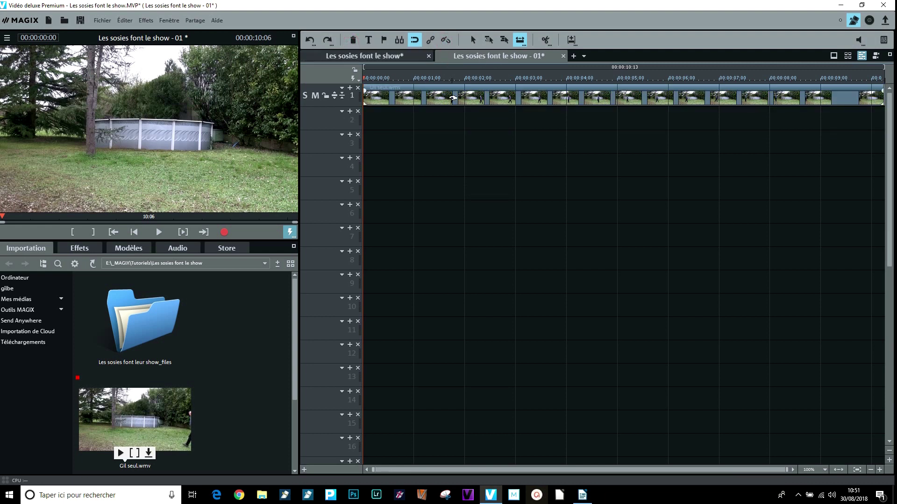
# Select the video clip on track 1 and position the playhead exactly at 00:00:02:00
pyautogui.click(452, 98)
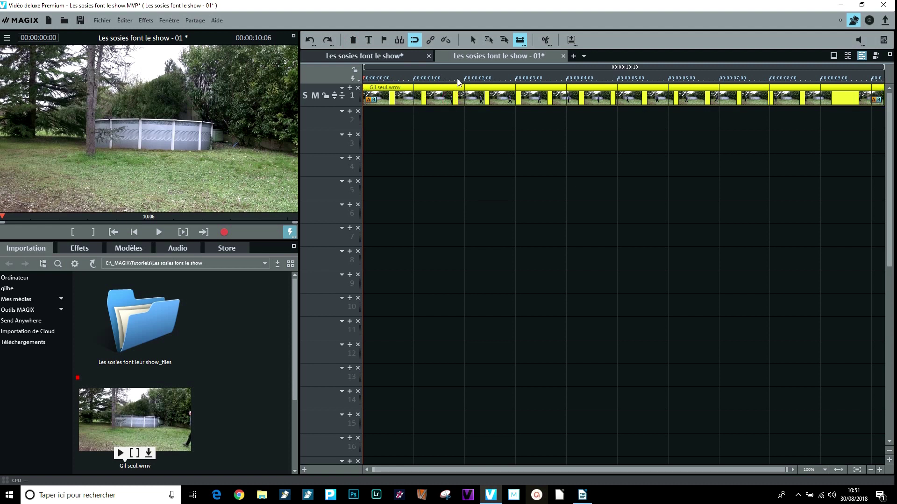
pyautogui.click(458, 80)
pyautogui.moveTo(457, 79); pyautogui.dragTo(464, 77)
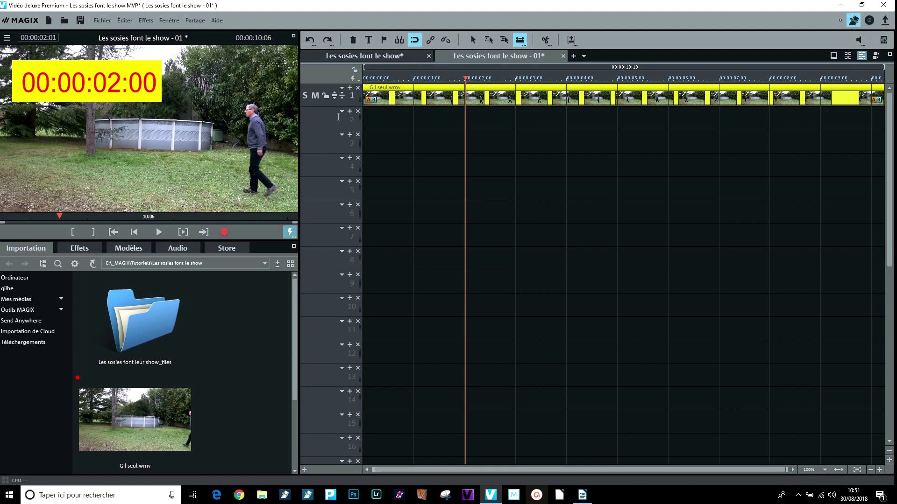
pyautogui.press('Left')
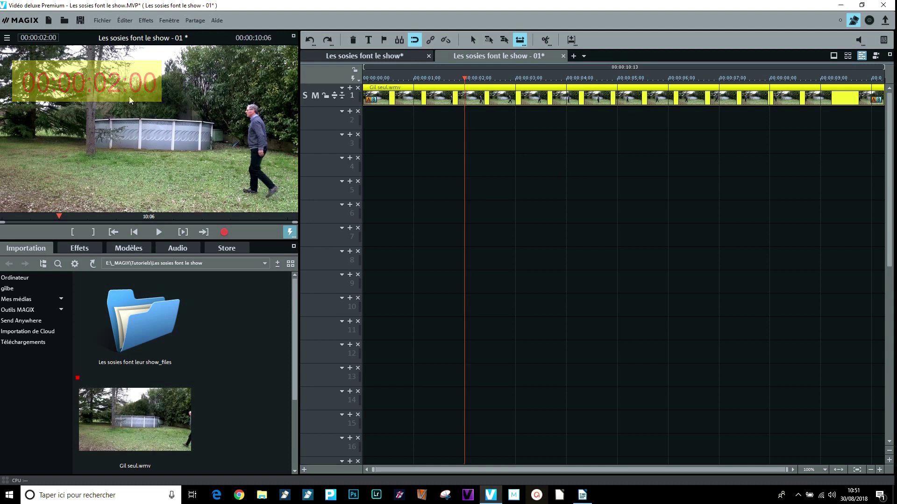
# Export the current frame as a single JPEG image named "Gil seul Fix 1" in the project folder
pyautogui.click(102, 21)
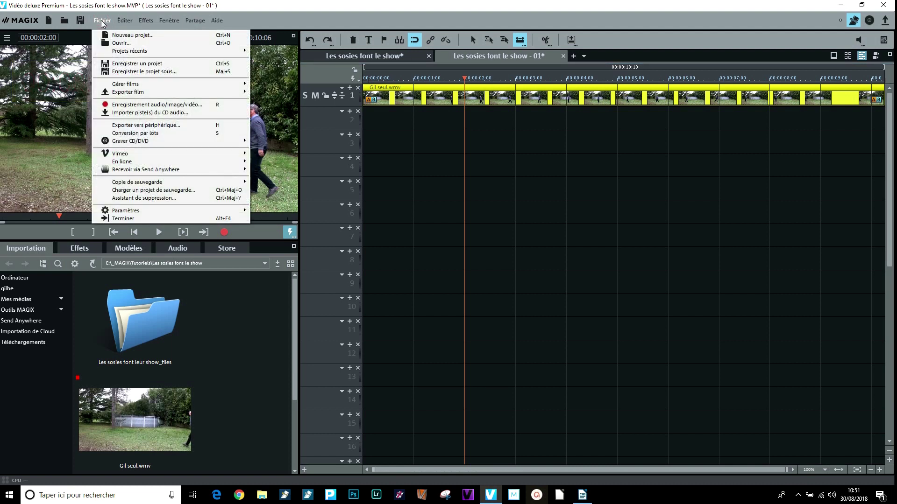
pyautogui.moveTo(138, 95)
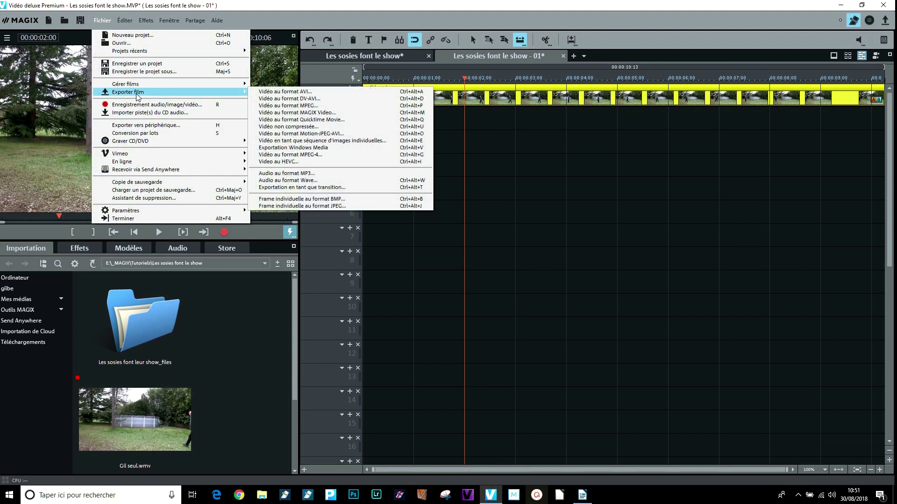
pyautogui.click(302, 209)
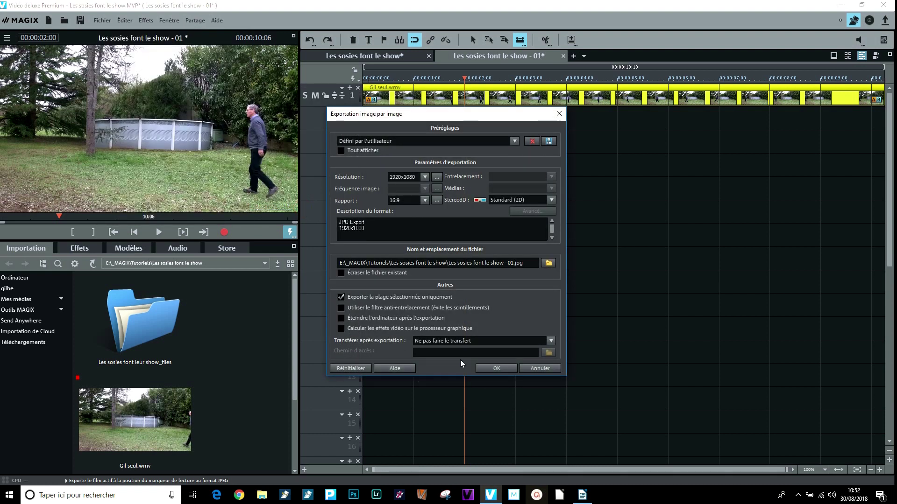
pyautogui.click(549, 263)
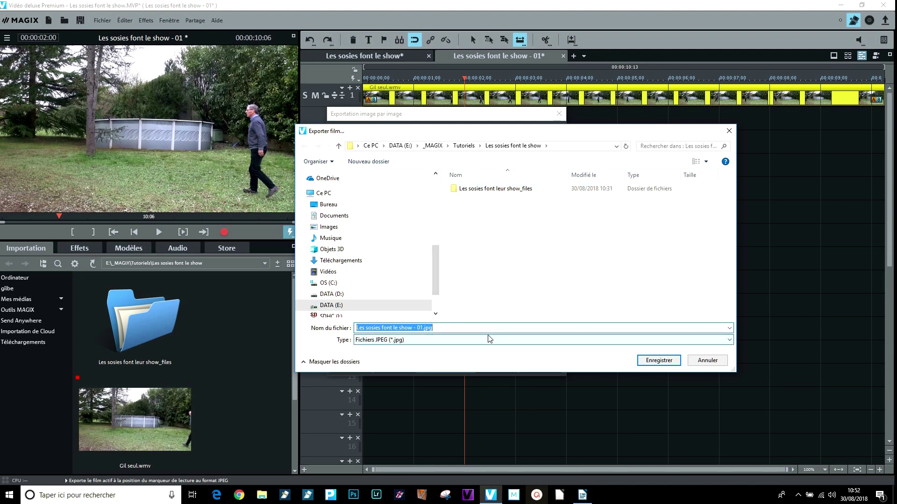
pyautogui.write('G')
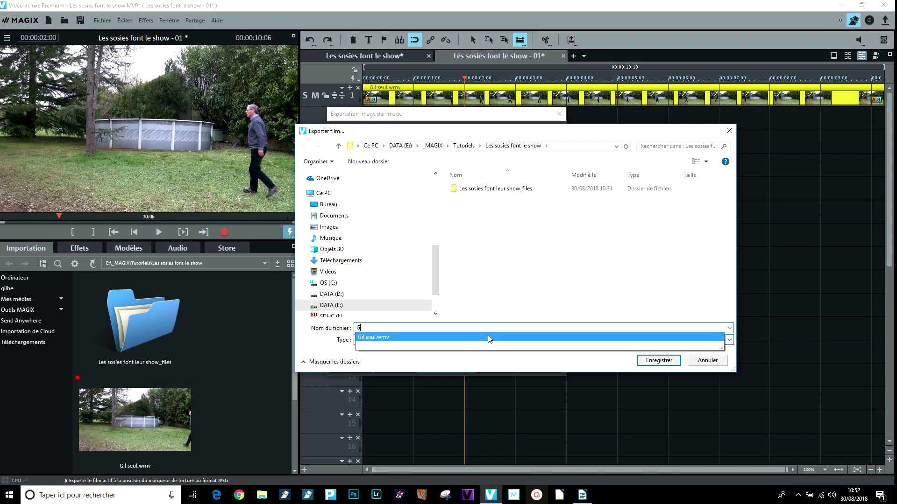
pyautogui.write('il seul F')
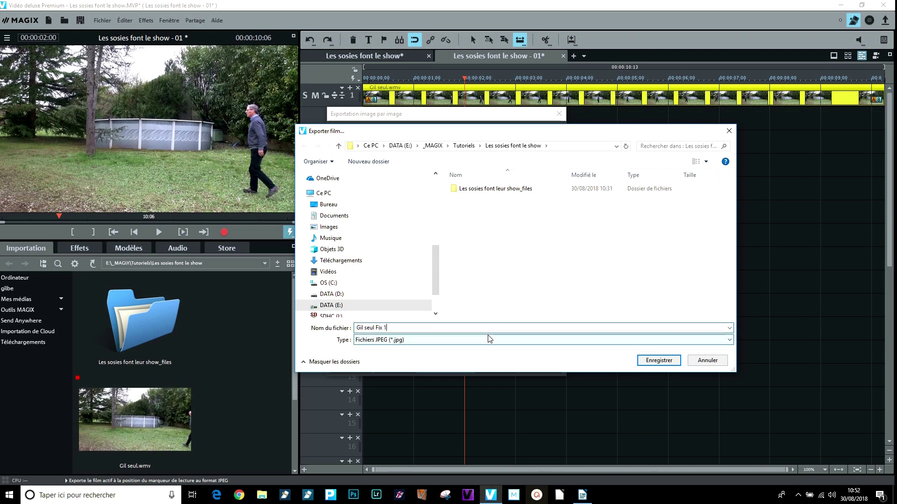
pyautogui.write('ix 1')
pyautogui.click(659, 361)
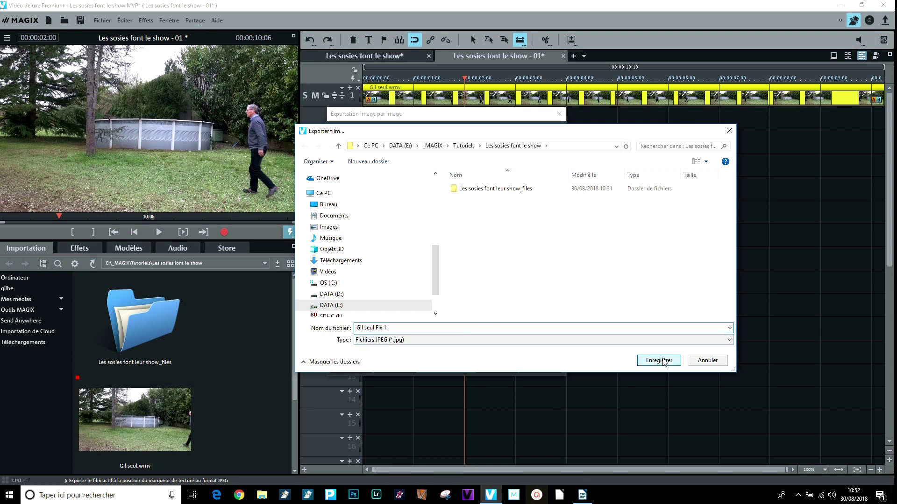
pyautogui.click(507, 368)
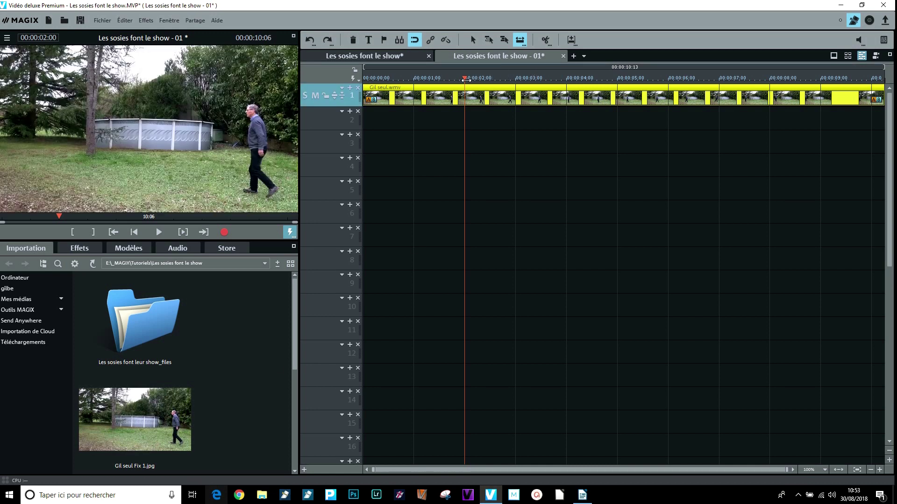
# Export the frame at 00:00:04:00 as a single JPEG image named "Gil seul Fix 2" in the project folder
pyautogui.moveTo(466, 78); pyautogui.dragTo(566, 74)
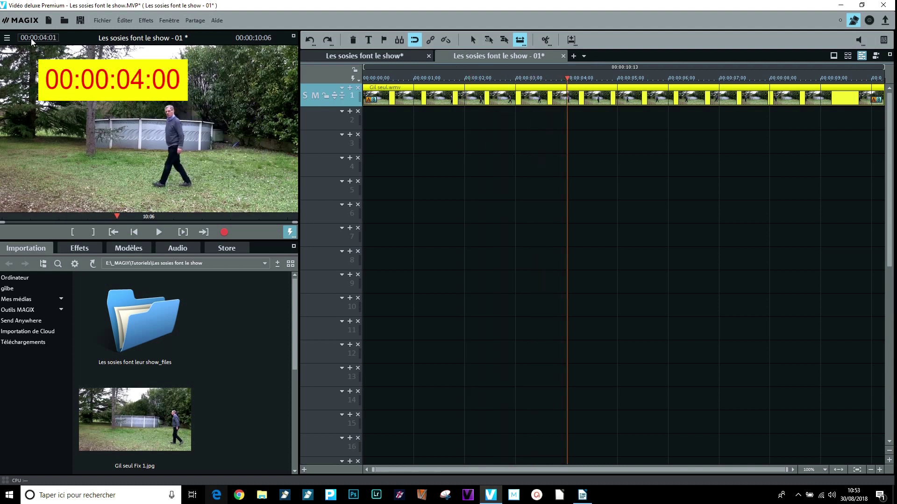
pyautogui.press('Left')
pyautogui.click(107, 23)
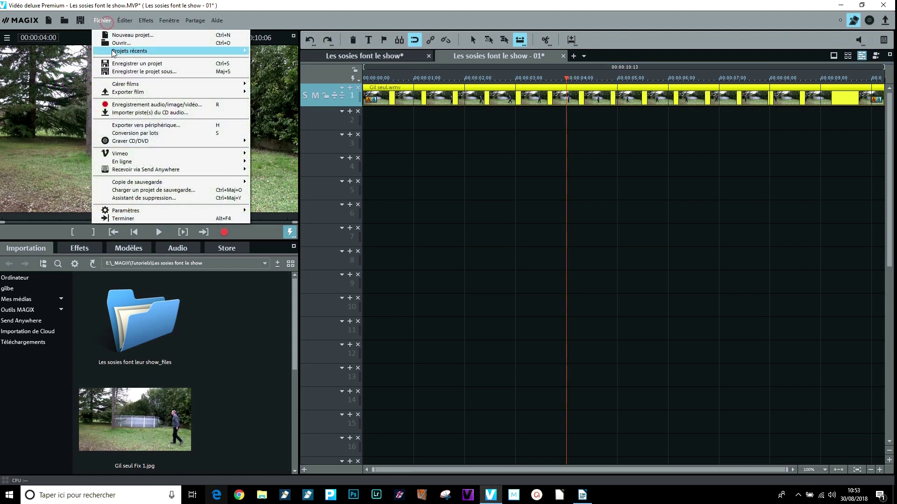
pyautogui.moveTo(122, 92)
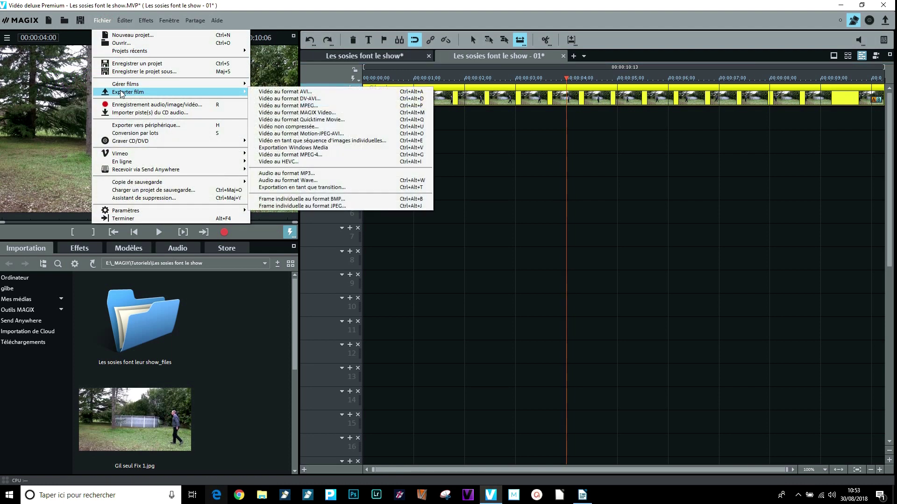
pyautogui.click(296, 206)
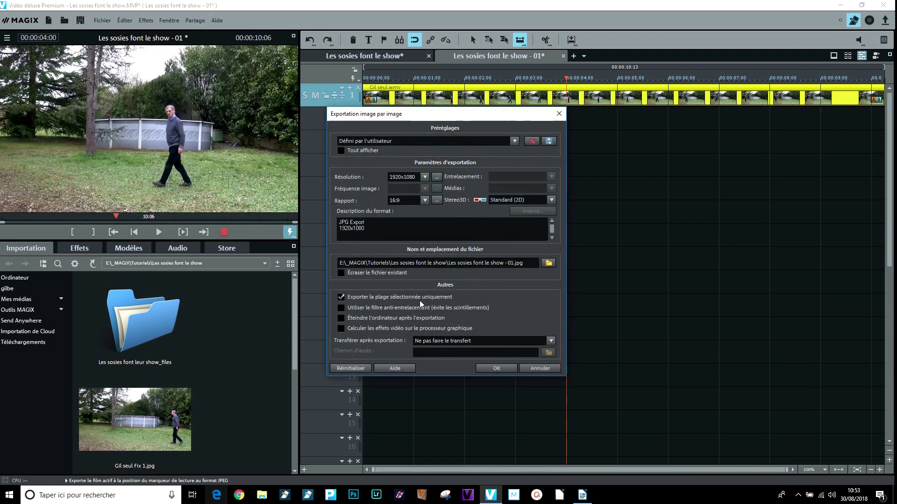
pyautogui.click(548, 264)
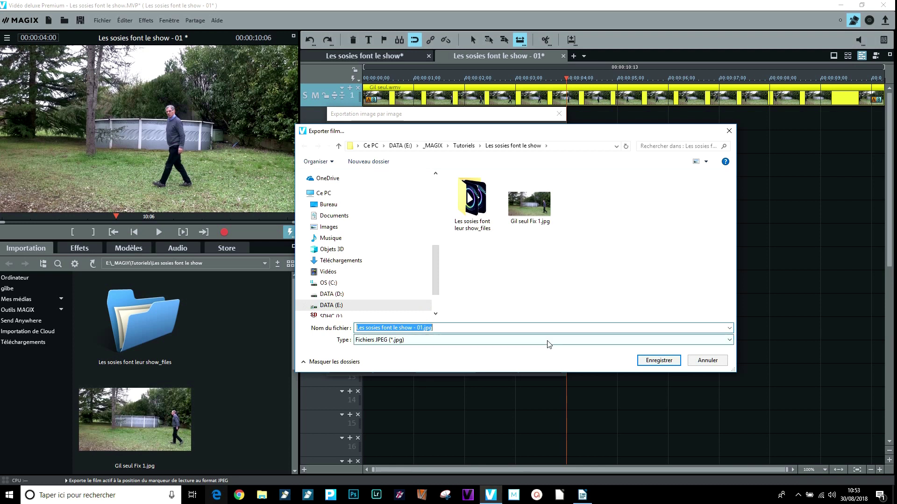
pyautogui.write('Gil')
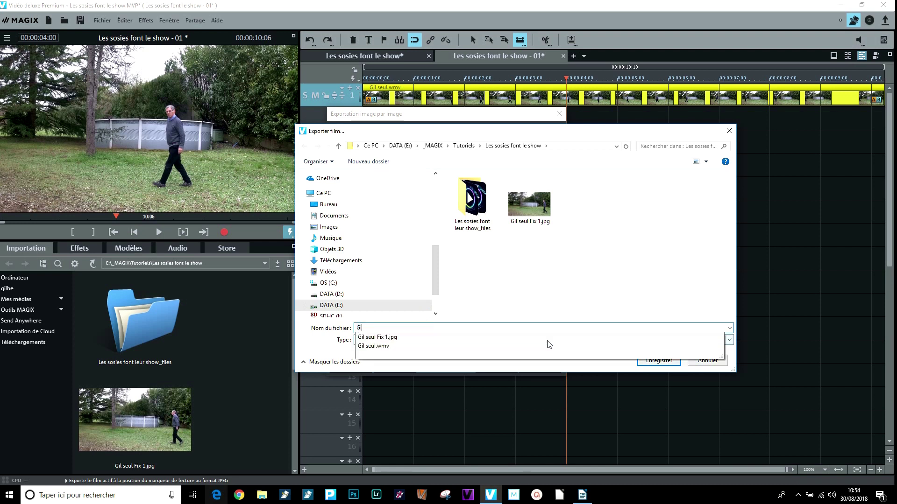
pyautogui.write(' seul Fix 2')
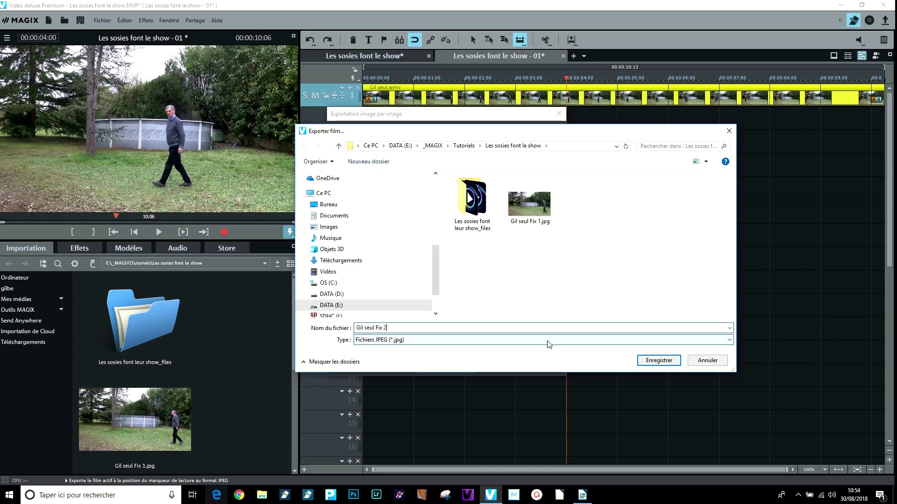
pyautogui.click(647, 360)
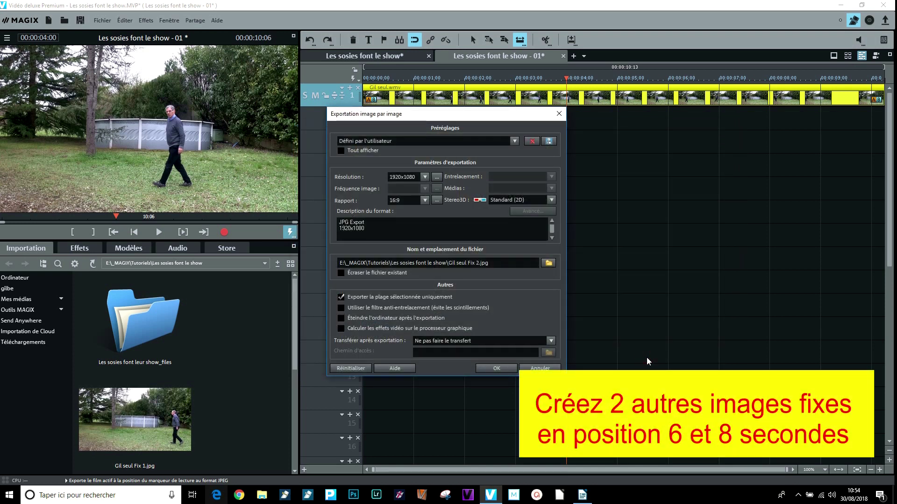
pyautogui.click(506, 368)
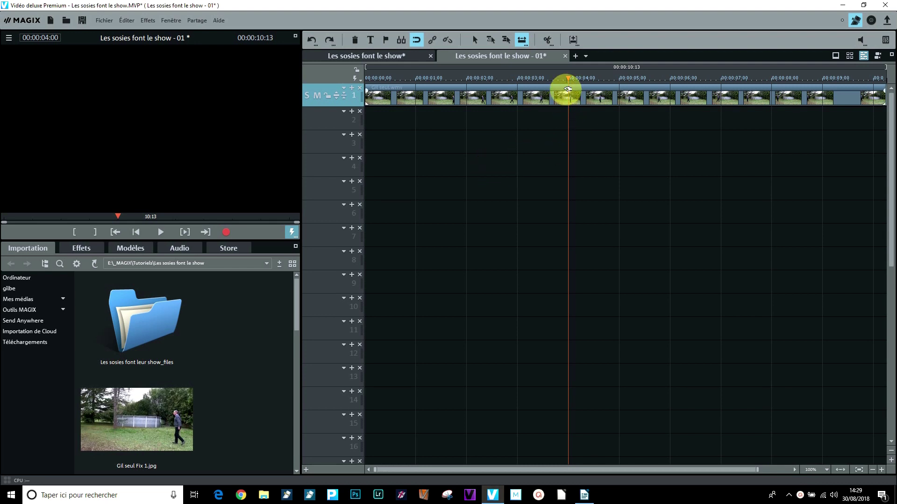
# Place the still image Gil seul Fix 1.jpg on track 3, starting at 00:00:02:00
pyautogui.moveTo(566, 78); pyautogui.dragTo(466, 78)
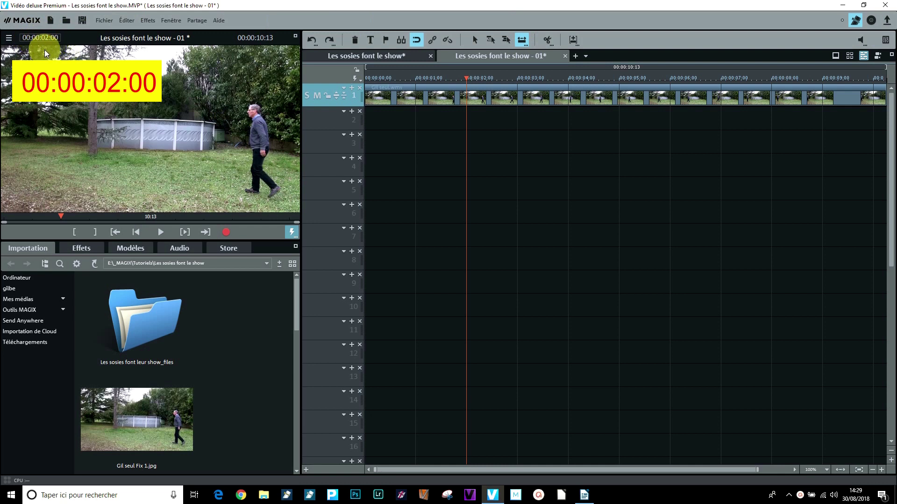
pyautogui.click(131, 403)
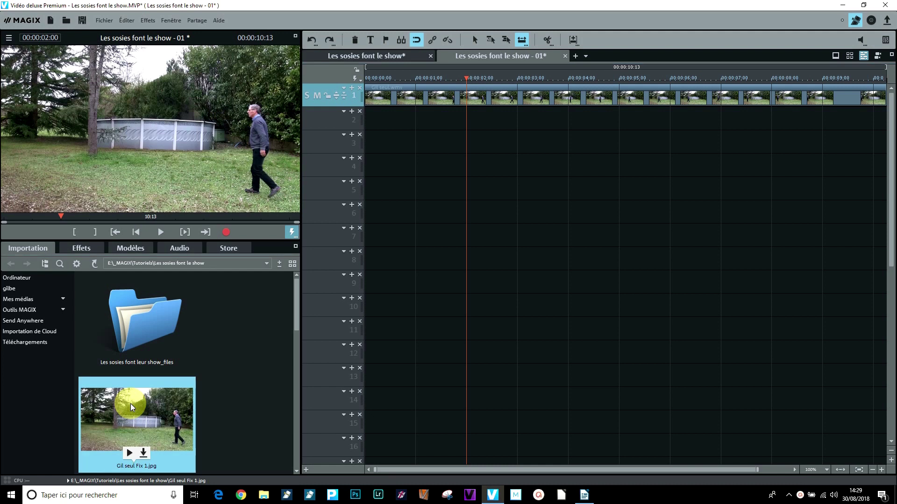
pyautogui.moveTo(330, 306); pyautogui.dragTo(521, 140)
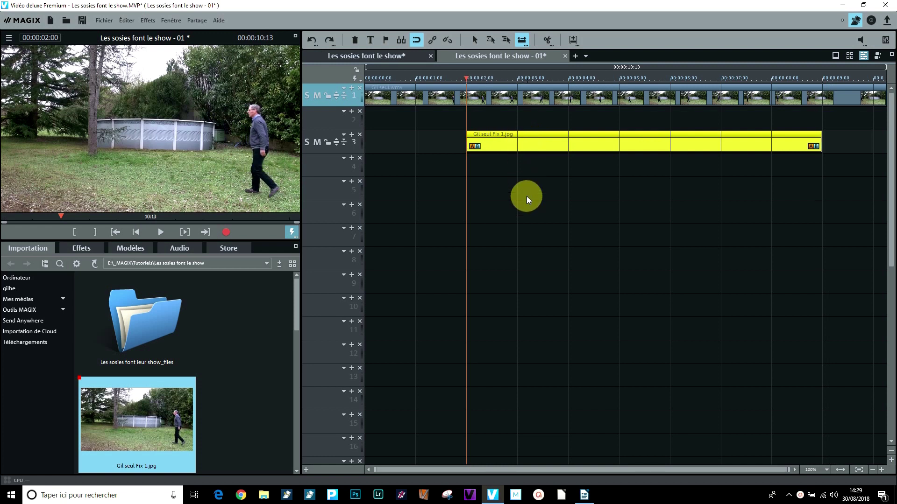
# Open the still image on track 3 in MAGIX Photo Designer without any preset task
pyautogui.rightClick(538, 146)
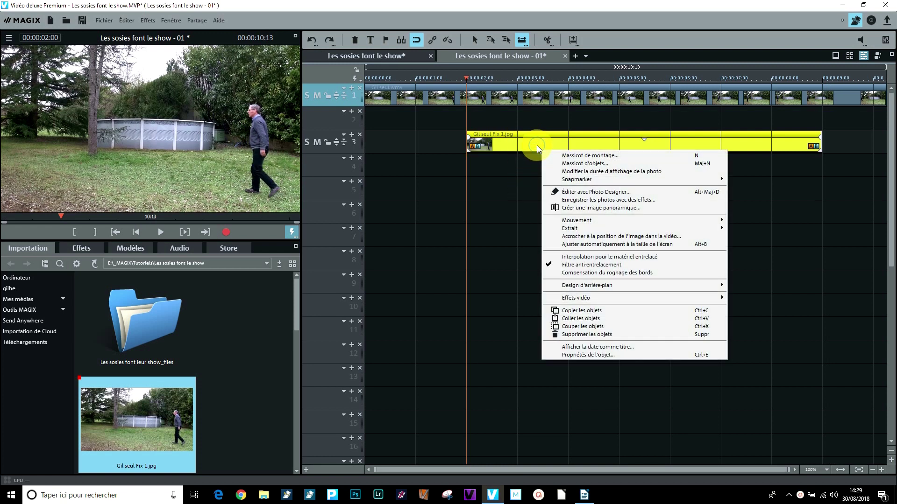
pyautogui.click(572, 193)
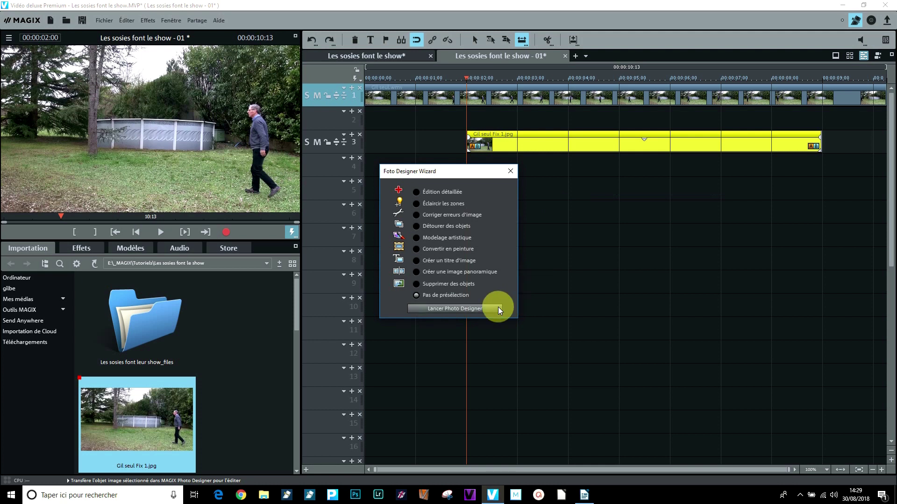
pyautogui.click(484, 310)
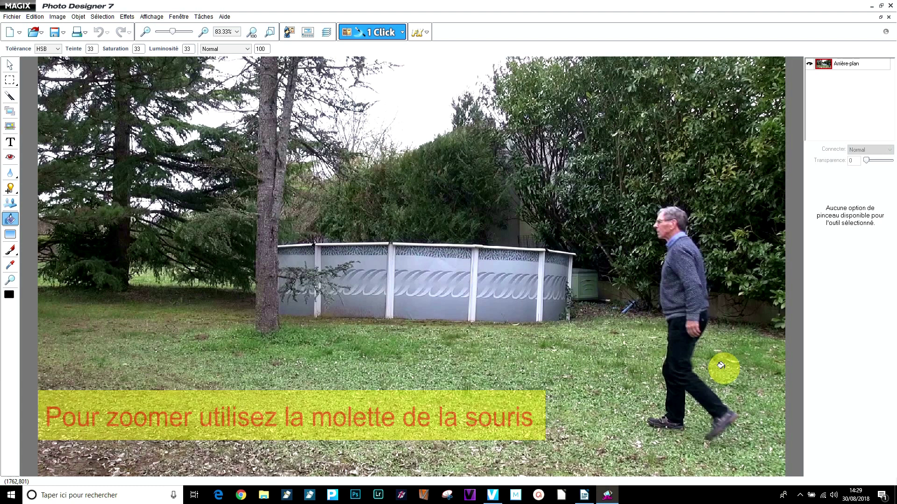
# Outline the walking man, from head to shoes, with a closed freehand selection
pyautogui.scroll(1, 723, 362)
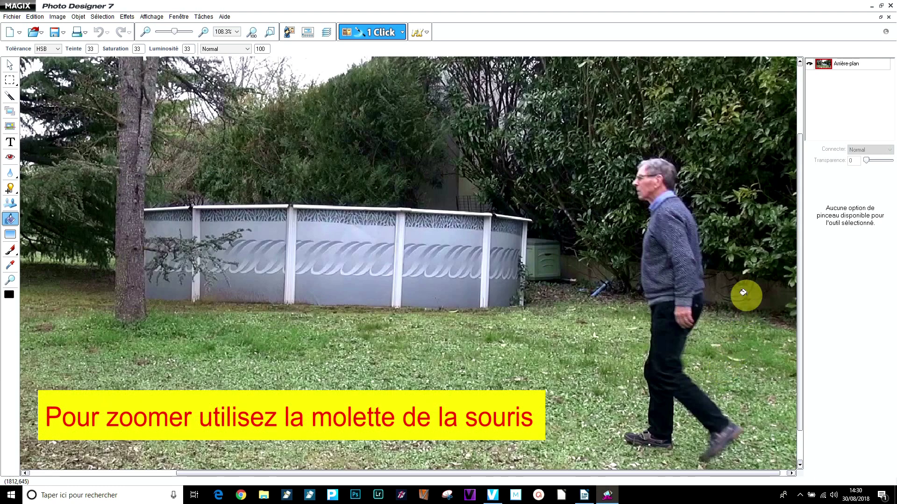
pyautogui.moveTo(802, 226); pyautogui.dragTo(800, 248)
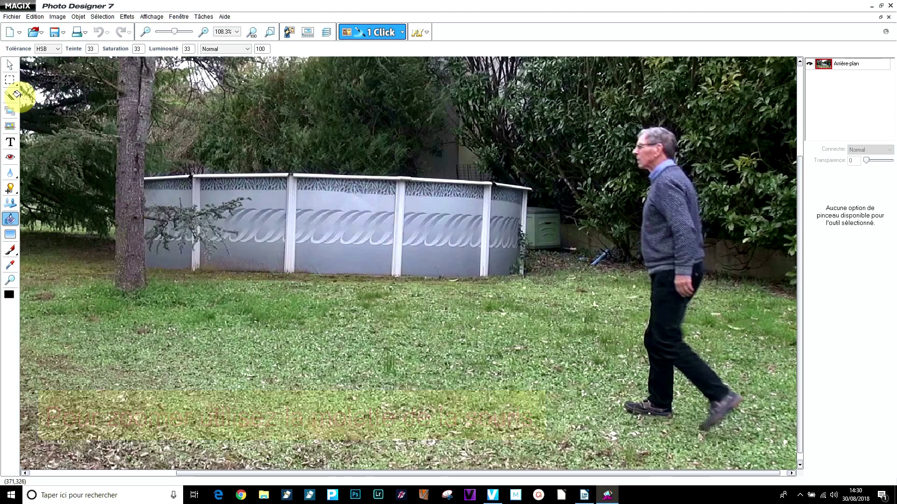
pyautogui.click(10, 80)
pyautogui.click(29, 109)
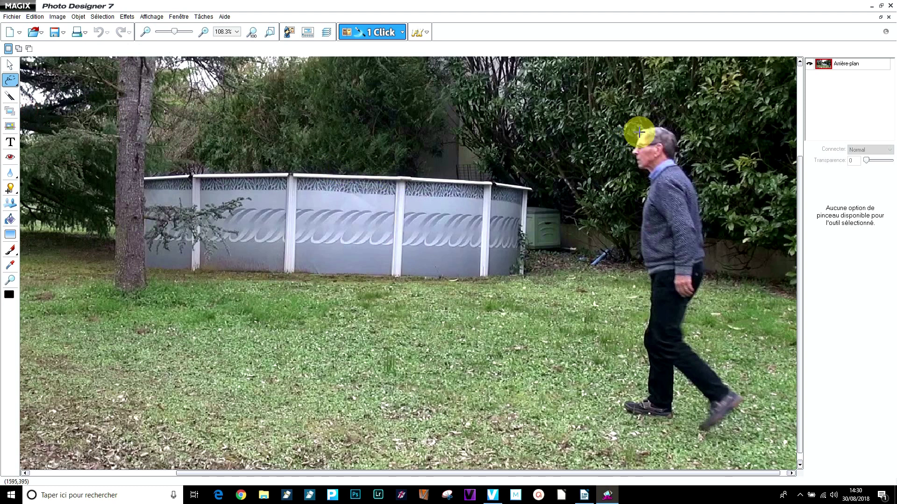
pyautogui.moveTo(640, 133)
pyautogui.mouseDown()
pyautogui.moveTo(678, 134)
pyautogui.moveTo(673, 161)
pyautogui.moveTo(699, 218)
pyautogui.moveTo(725, 241)
pyautogui.moveTo(719, 266)
pyautogui.moveTo(684, 308)
pyautogui.moveTo(662, 318)
pyautogui.moveTo(742, 399)
pyautogui.moveTo(707, 426)
pyautogui.moveTo(697, 424)
pyautogui.moveTo(712, 406)
pyautogui.moveTo(672, 362)
pyautogui.moveTo(674, 411)
pyautogui.moveTo(660, 417)
pyautogui.moveTo(624, 408)
pyautogui.moveTo(649, 392)
pyautogui.moveTo(651, 184)
pyautogui.moveTo(649, 170)
pyautogui.moveTo(638, 168)
pyautogui.moveTo(638, 146)
pyautogui.mouseUp()
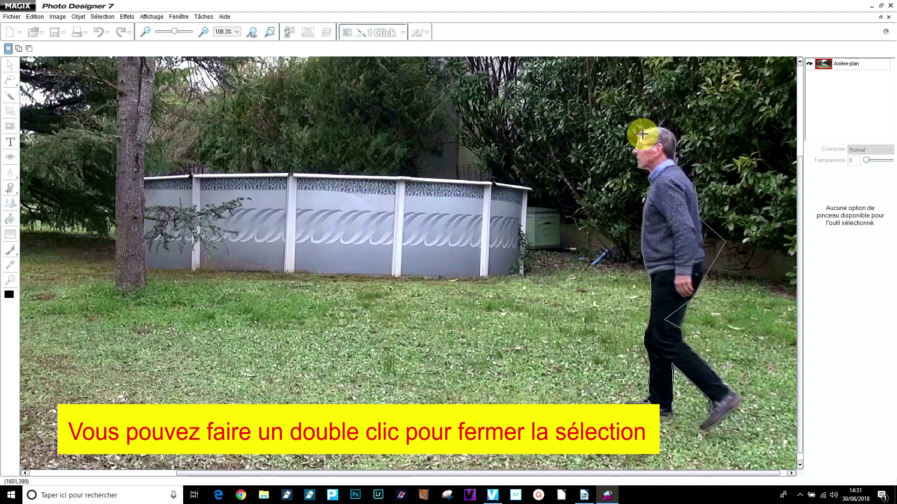
pyautogui.doubleClick(641, 132)
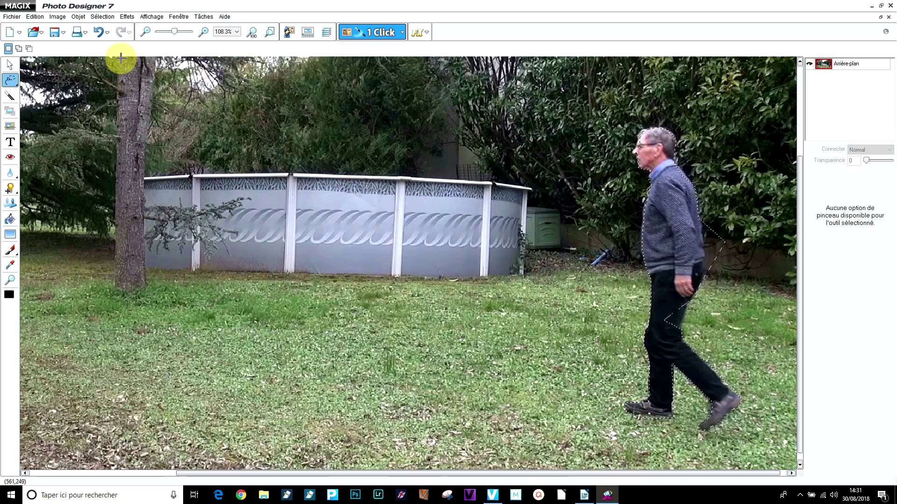
# Subtract the excess background area behind the man's back and arm from the selection
pyautogui.click(29, 49)
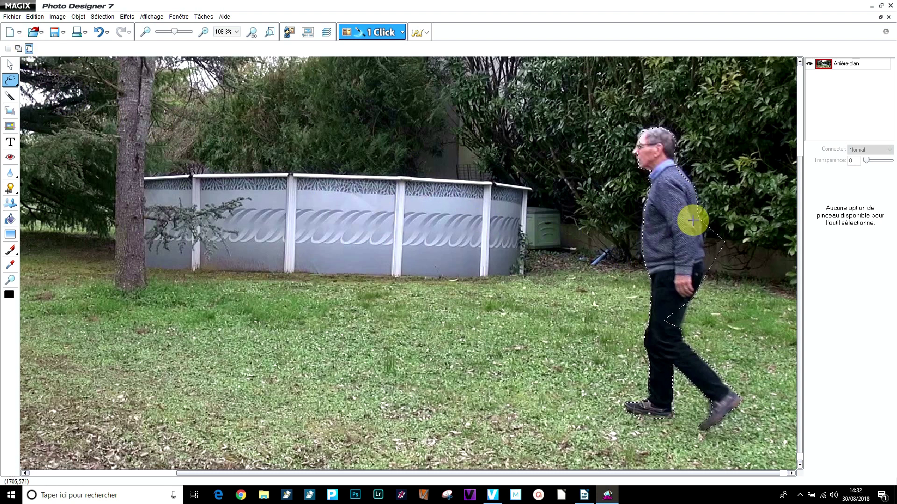
pyautogui.moveTo(701, 218); pyautogui.dragTo(699, 266)
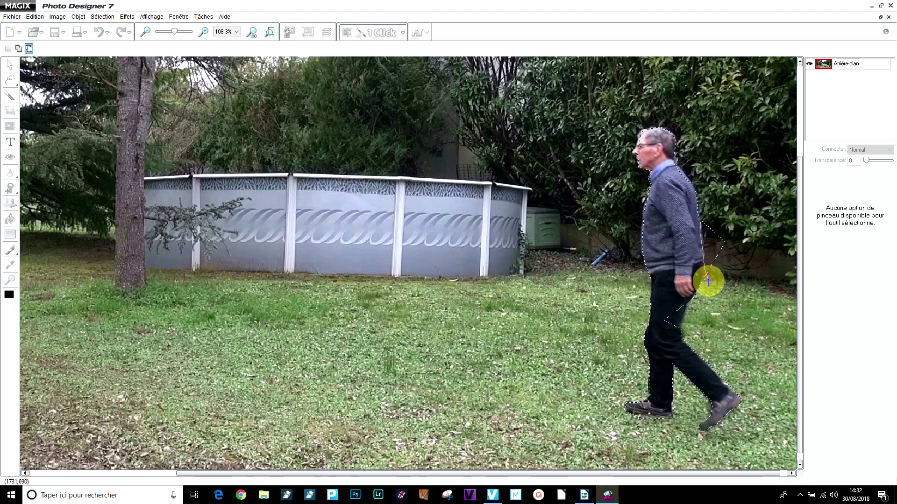
pyautogui.moveTo(709, 283)
pyautogui.mouseDown()
pyautogui.moveTo(753, 272)
pyautogui.moveTo(754, 219)
pyautogui.moveTo(727, 215)
pyautogui.mouseUp()
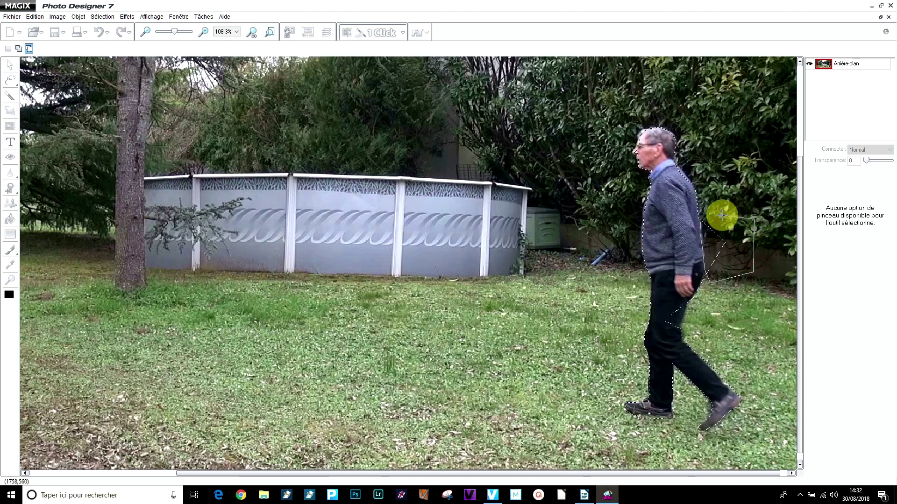
pyautogui.moveTo(722, 215); pyautogui.dragTo(722, 215)
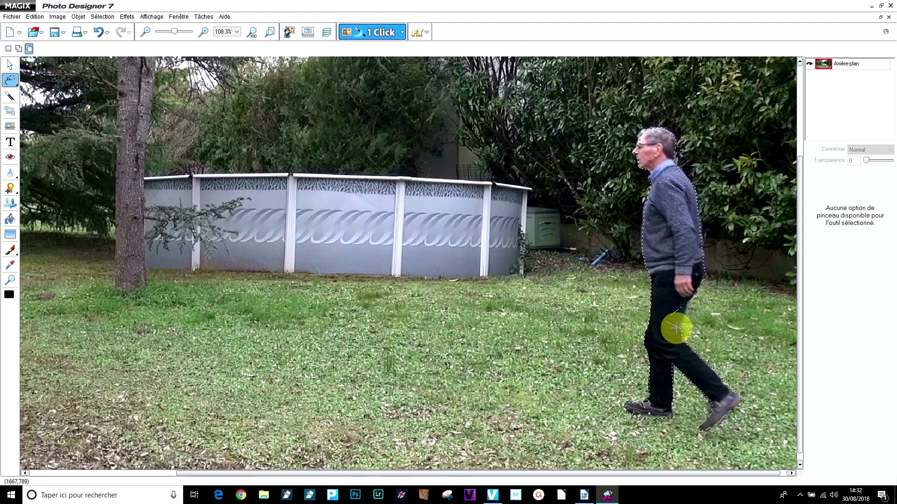
# Add the missing part of the man's thigh, below his hand, to the selection
pyautogui.click(19, 49)
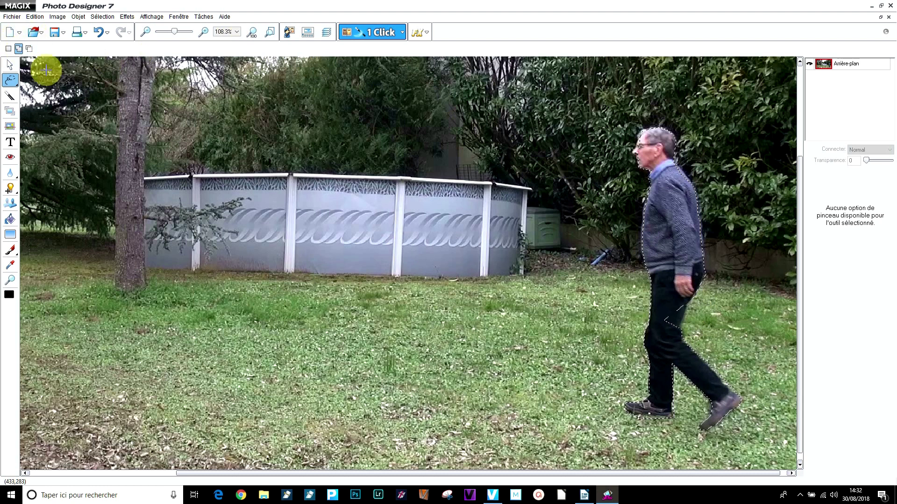
pyautogui.click(690, 305)
pyautogui.moveTo(685, 328); pyautogui.dragTo(683, 332)
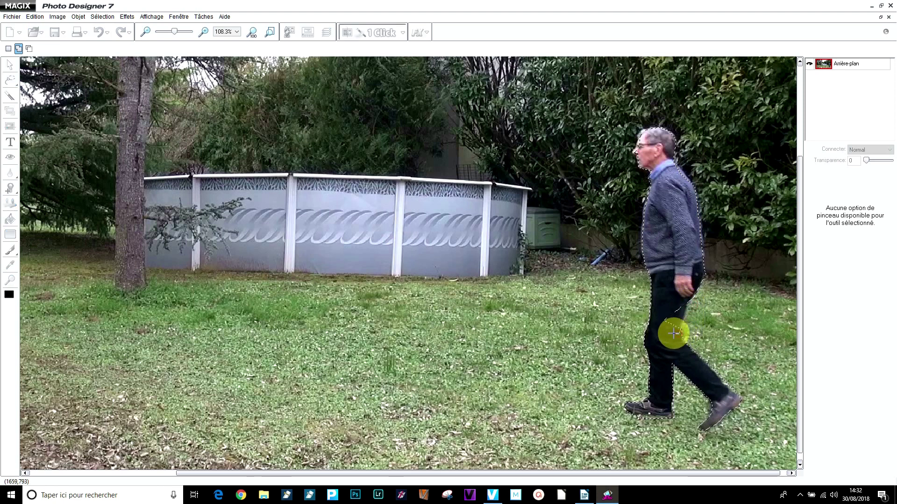
pyautogui.moveTo(657, 333); pyautogui.dragTo(658, 323)
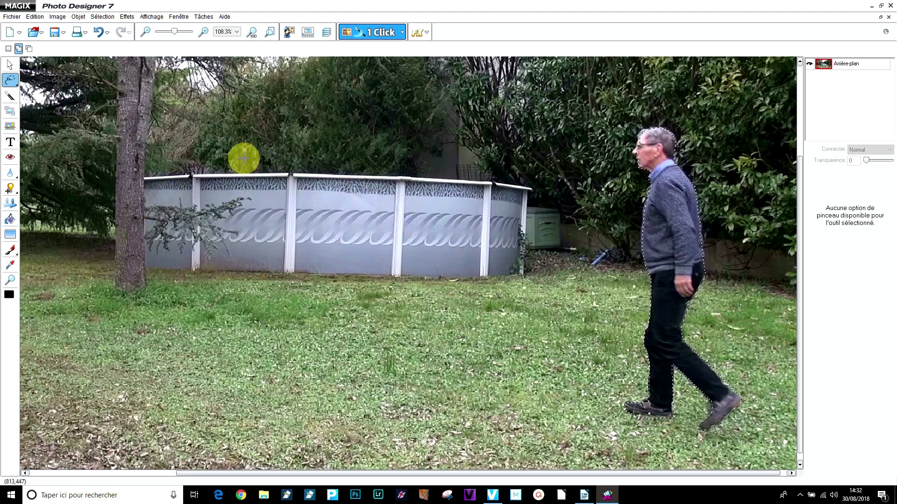
# Set the foreground colour to white (#FFFFFF) and fill the selected figure of the man with it
pyautogui.scroll(-1, 673, 185)
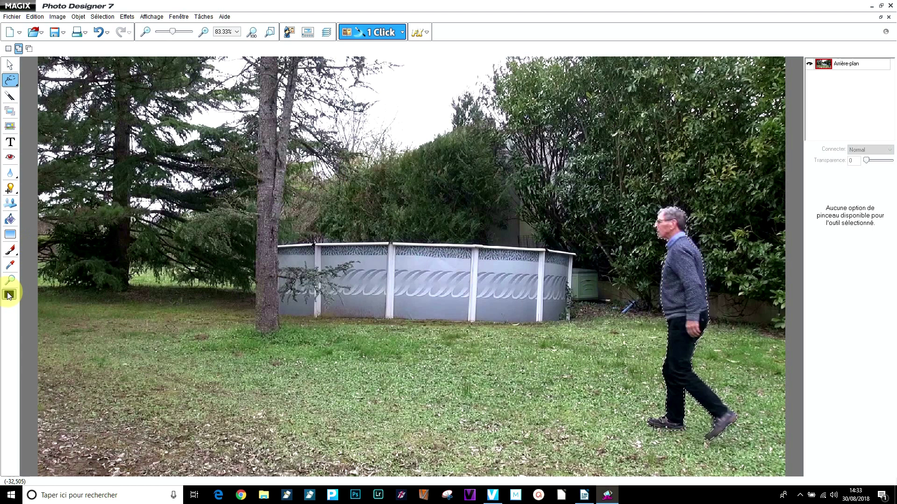
pyautogui.click(9, 295)
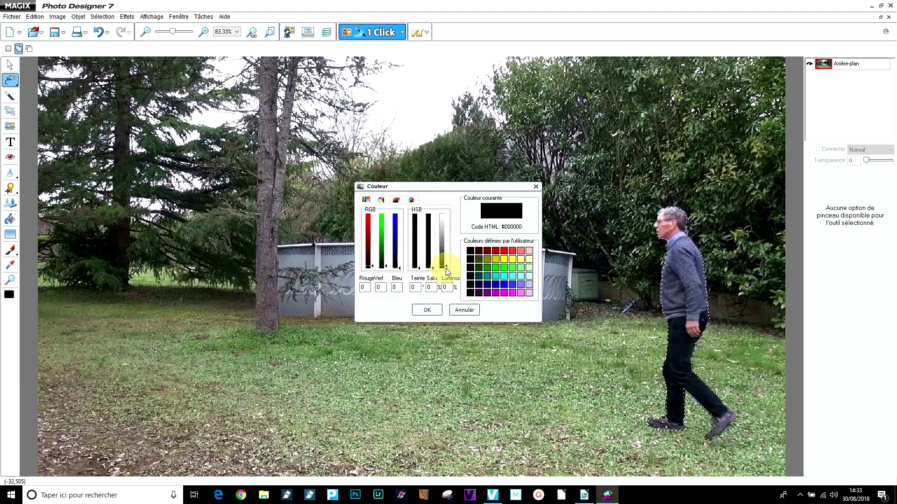
pyautogui.moveTo(441, 262); pyautogui.dragTo(443, 202)
pyautogui.click(426, 310)
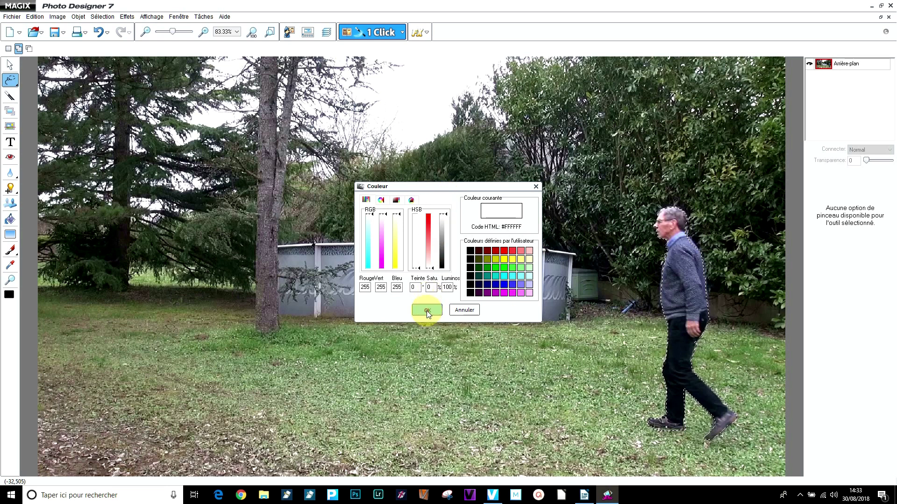
pyautogui.click(10, 219)
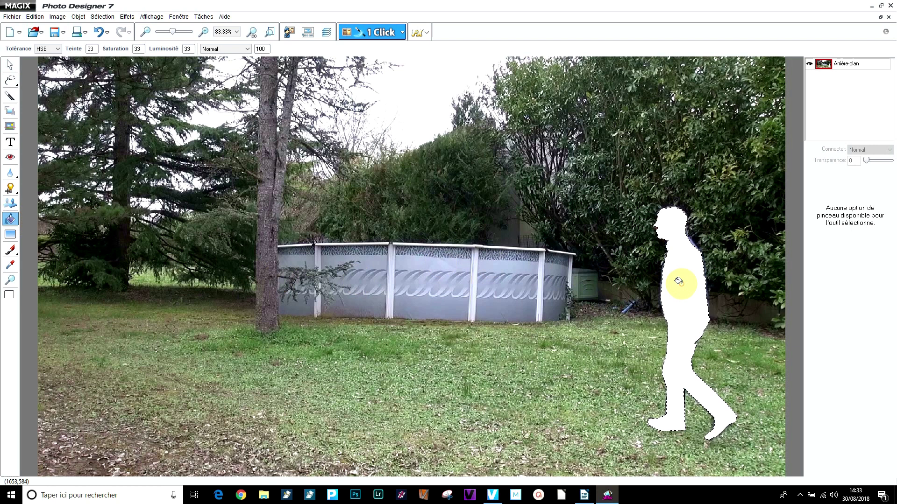
# Invert the selection and fill the whole background around the white silhouette with black (#000000)
pyautogui.click(103, 16)
pyautogui.click(107, 48)
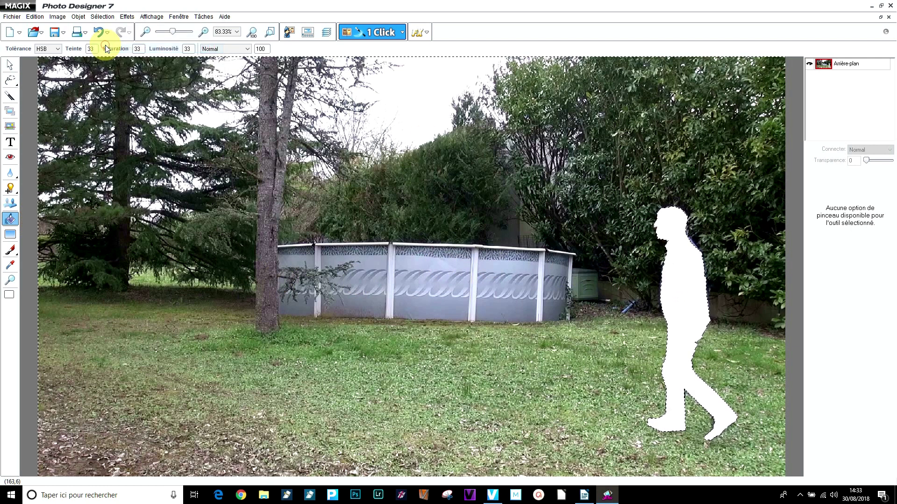
pyautogui.click(9, 295)
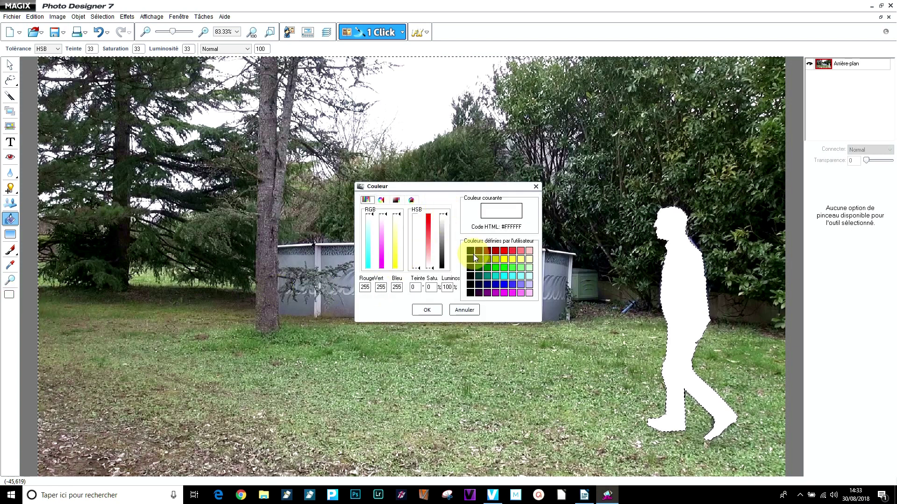
pyautogui.moveTo(446, 215)
pyautogui.mouseDown()
pyautogui.moveTo(449, 274)
pyautogui.moveTo(447, 217)
pyautogui.mouseUp()
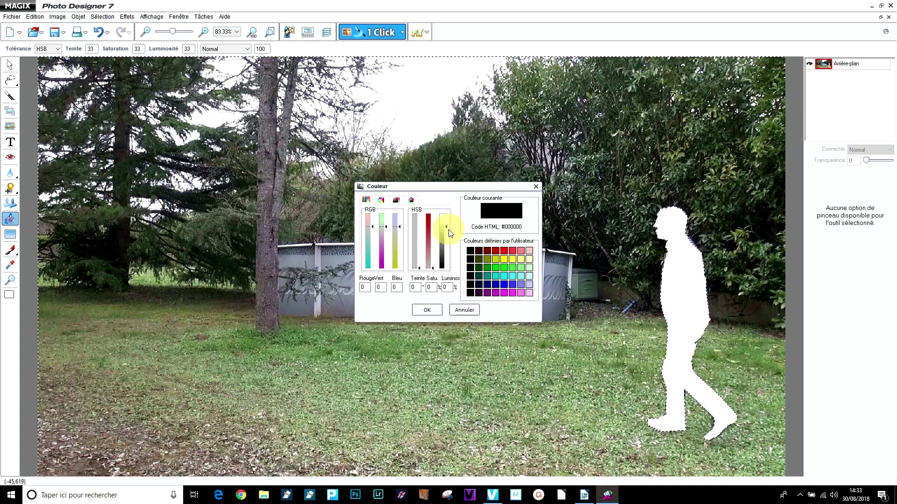
pyautogui.click(471, 252)
pyautogui.click(425, 313)
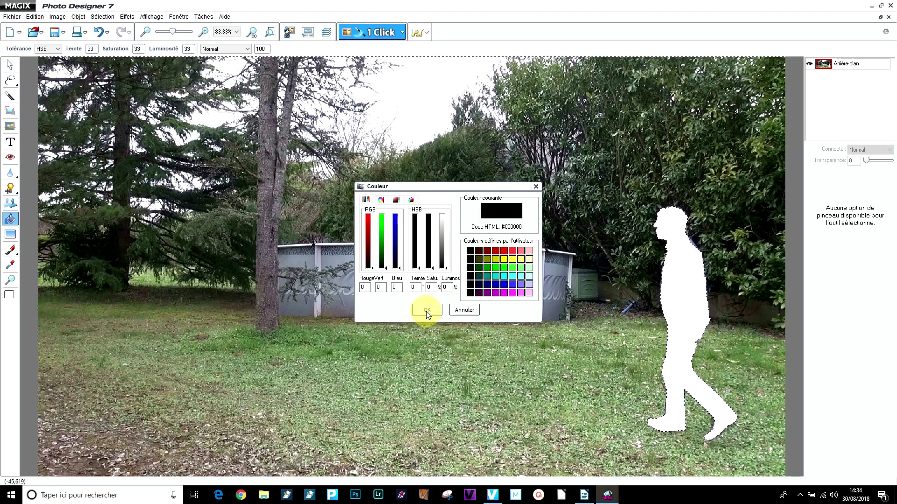
pyautogui.click(426, 311)
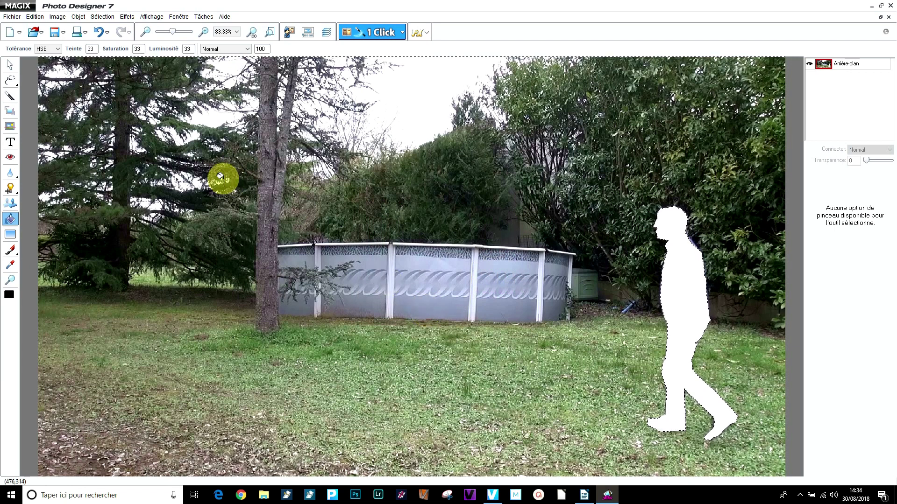
pyautogui.click(240, 157)
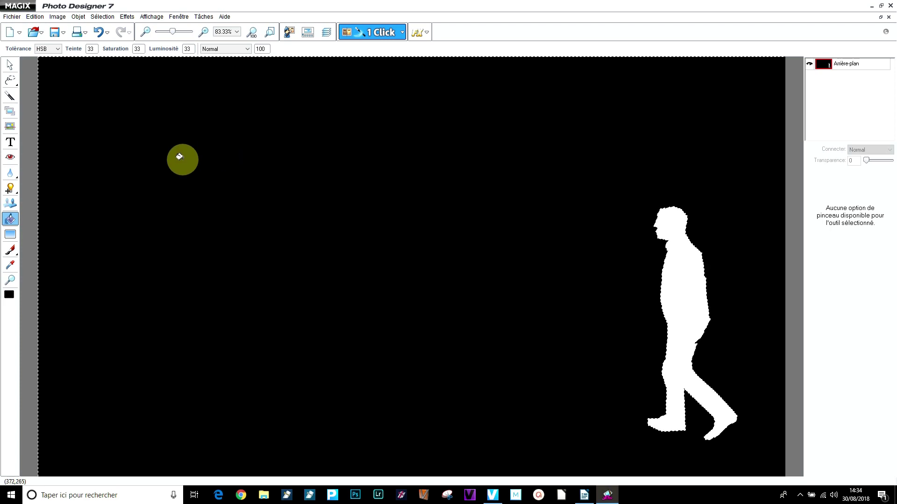
# Quit Photo Designer, saving the black and white mask as a copy instead of overwriting the original image
pyautogui.click(14, 18)
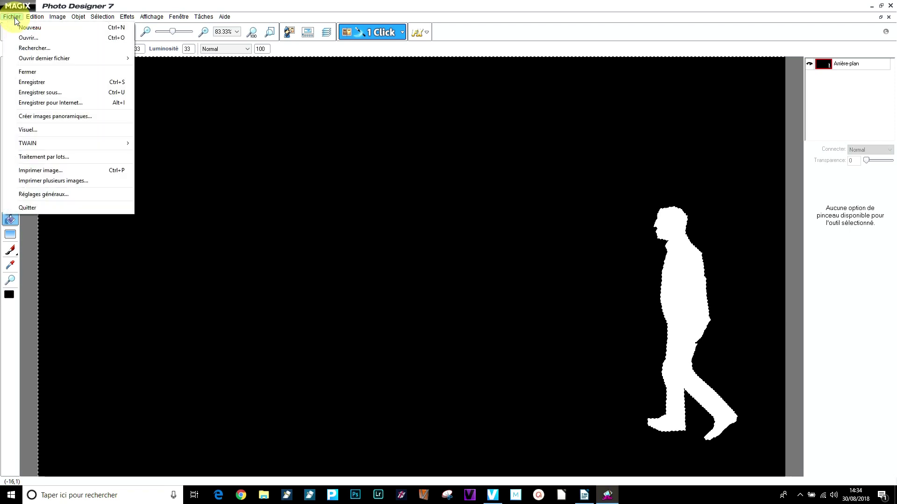
pyautogui.click(26, 209)
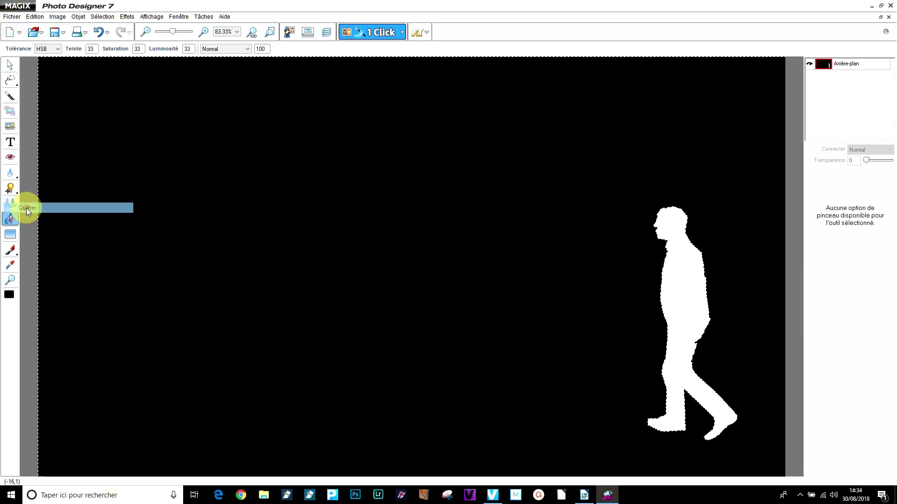
pyautogui.click(382, 270)
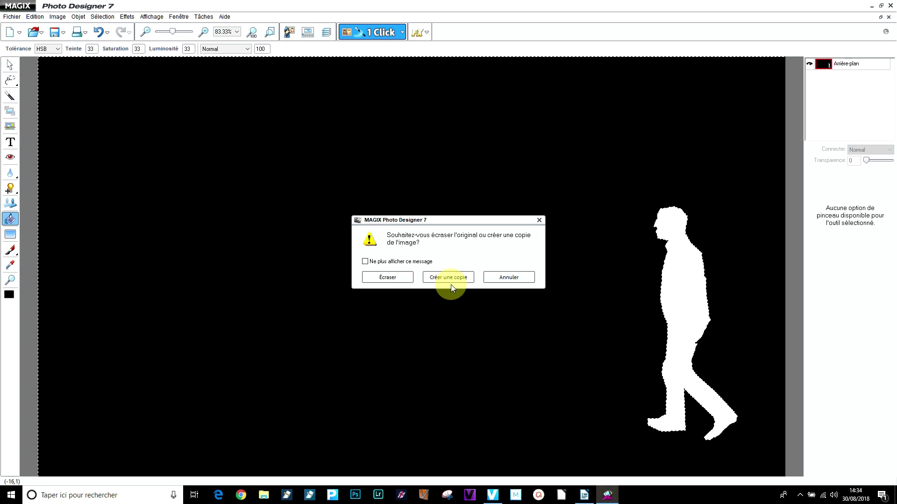
pyautogui.click(440, 280)
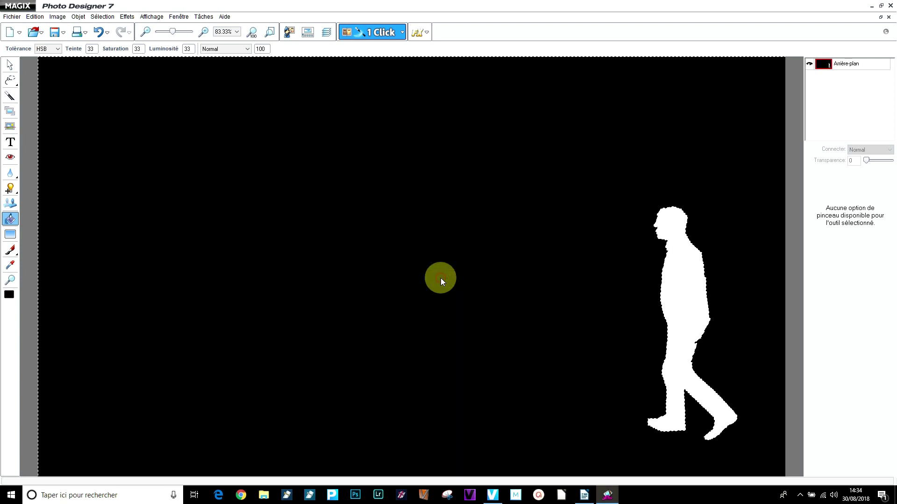
# Place the mask image Gil seul Fix 1_copie.jpg on track 2, starting at 00:00:02:00 above its still image
pyautogui.scroll(-3, 210, 376)
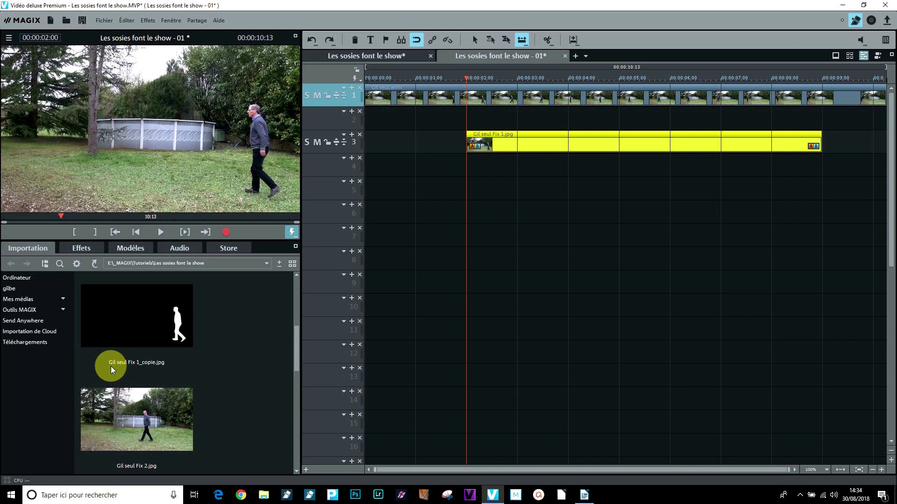
pyautogui.moveTo(128, 363)
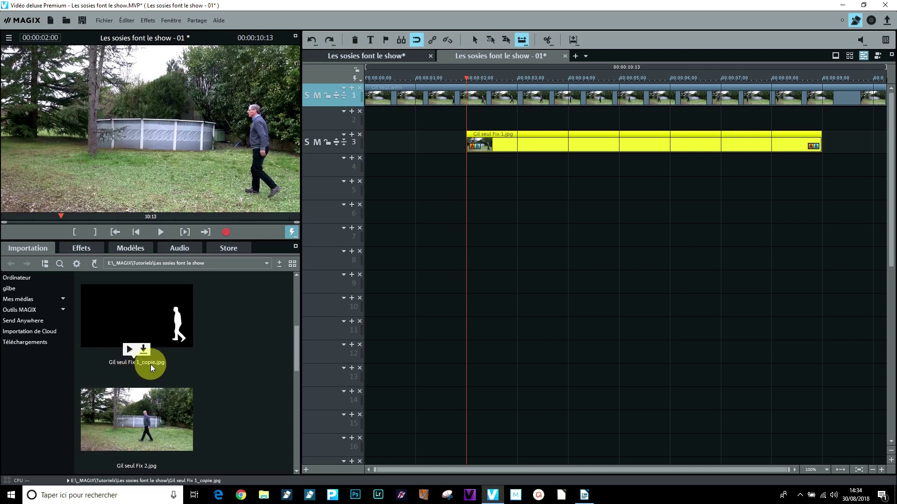
pyautogui.click(136, 310)
pyautogui.moveTo(151, 309); pyautogui.dragTo(486, 123)
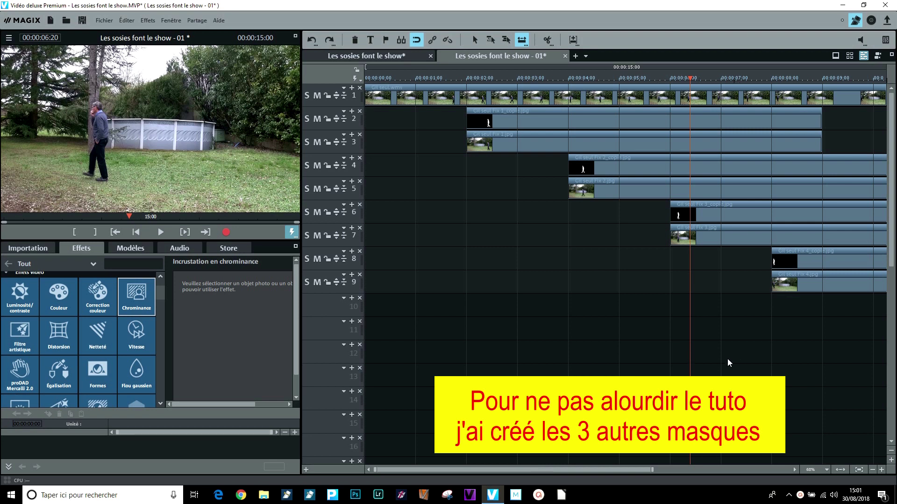
# Extend the first mask and its still image on tracks 2 and 3 to the end of the video on track 1
pyautogui.click(841, 470)
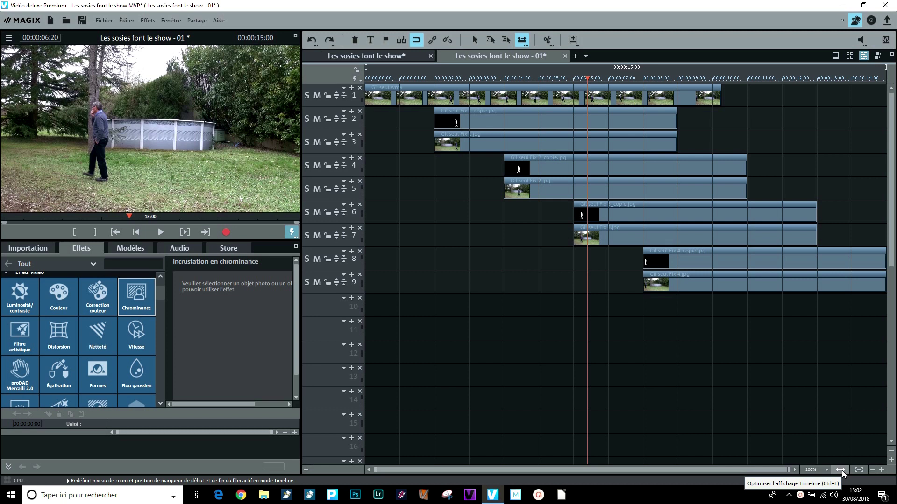
pyautogui.click(742, 259)
pyautogui.click(684, 123)
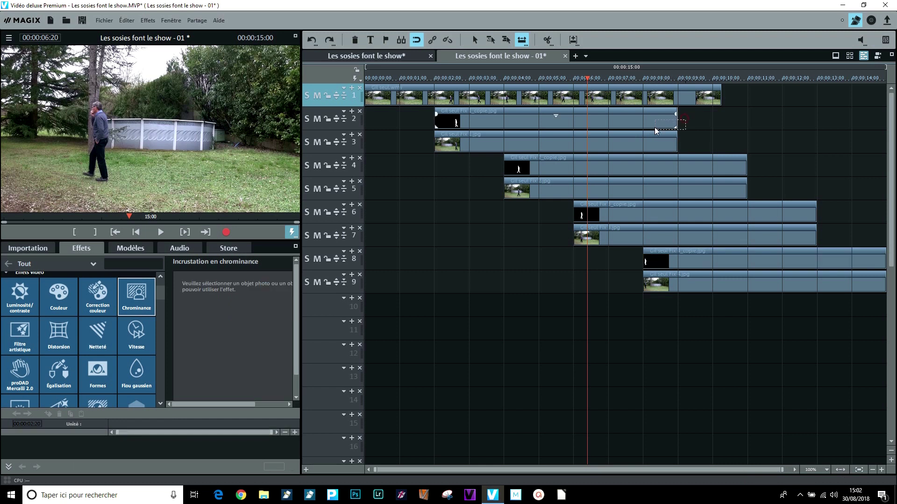
pyautogui.click(654, 124)
pyautogui.moveTo(674, 146); pyautogui.dragTo(721, 146)
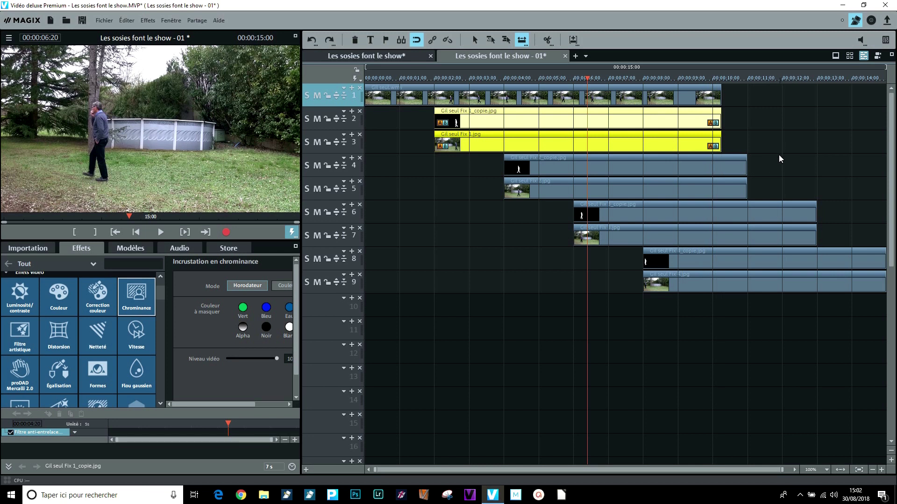
# Shorten the masks and still images on tracks 4 to 9 to end with the video on track 1
pyautogui.click(743, 145)
pyautogui.click(745, 164)
pyautogui.moveTo(745, 163); pyautogui.dragTo(721, 164)
pyautogui.click(815, 216)
pyautogui.moveTo(815, 217); pyautogui.dragTo(721, 218)
pyautogui.click(884, 263)
pyautogui.moveTo(884, 263); pyautogui.dragTo(721, 263)
# Apply the Alpha chroma key effect to the four mask images on tracks 2, 4, 6 and 8, and play the video to check it
pyautogui.click(480, 121)
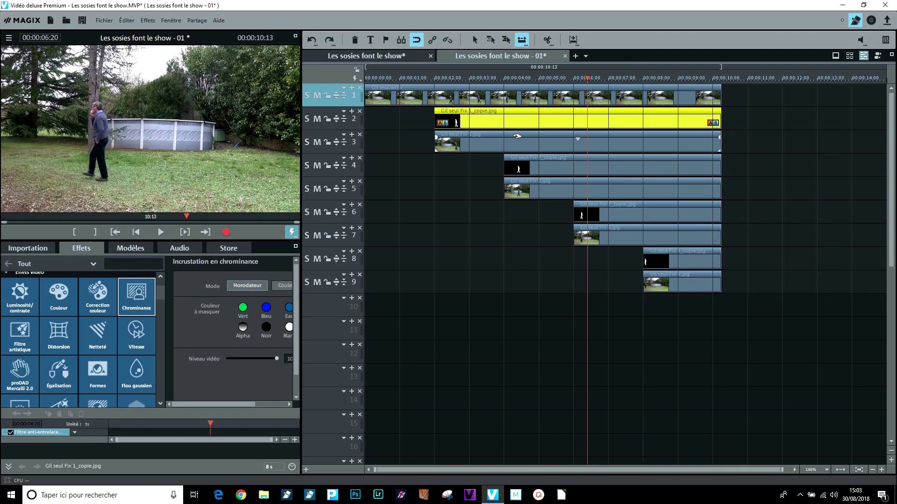
pyautogui.keyDown('ctrl'); pyautogui.click(542, 165); pyautogui.keyUp('ctrl')
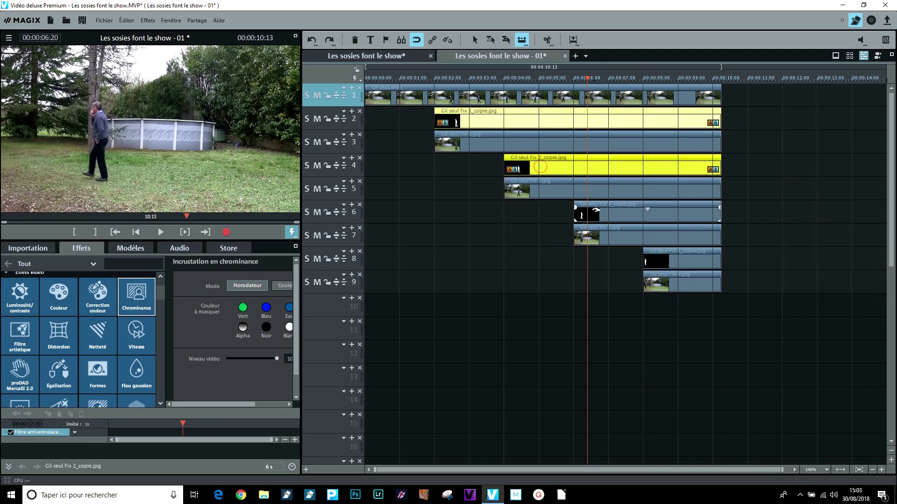
pyautogui.keyDown('ctrl'); pyautogui.click(596, 212); pyautogui.keyUp('ctrl')
pyautogui.keyDown('ctrl'); pyautogui.click(677, 261); pyautogui.keyUp('ctrl')
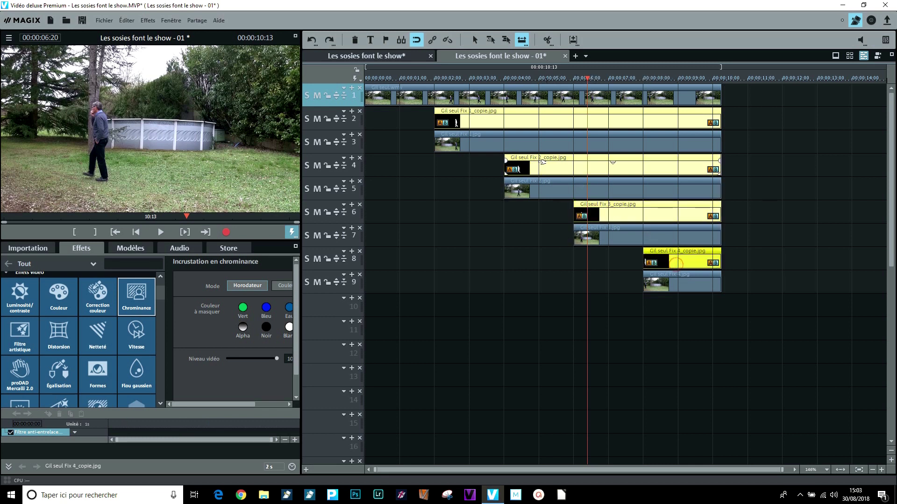
pyautogui.click(132, 300)
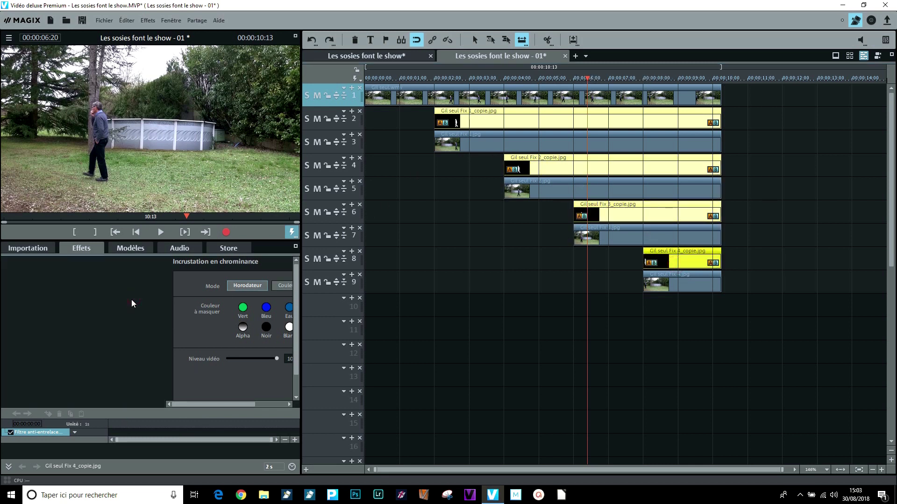
pyautogui.click(244, 327)
pyautogui.click(160, 232)
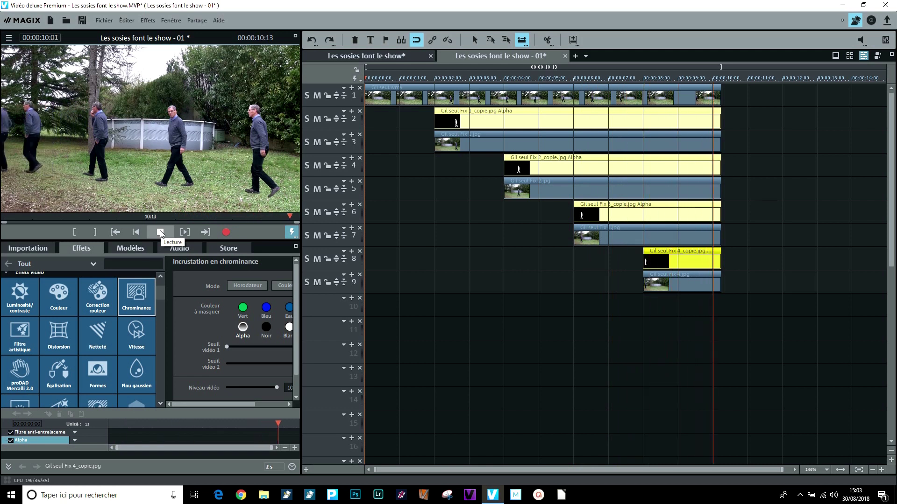
pyautogui.click(160, 232)
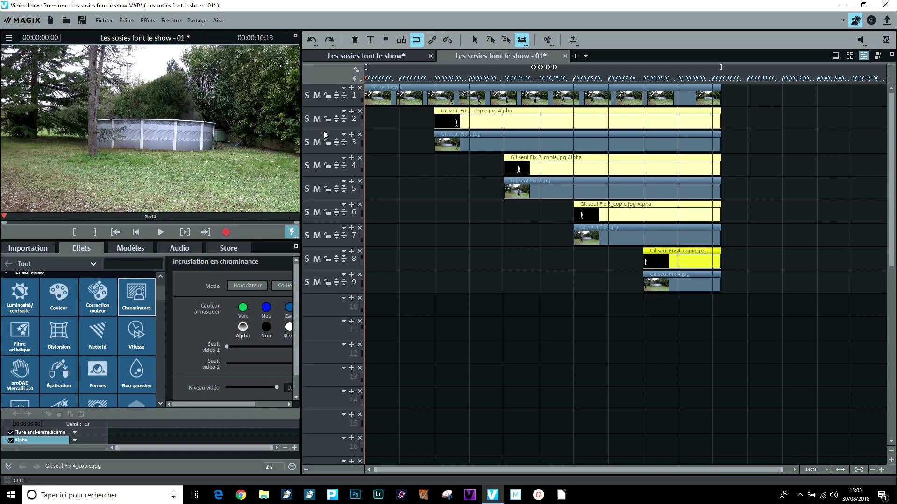
# Run preview rendering for the zone marked as needing it, and play the rendered video from the start
pyautogui.click(351, 79)
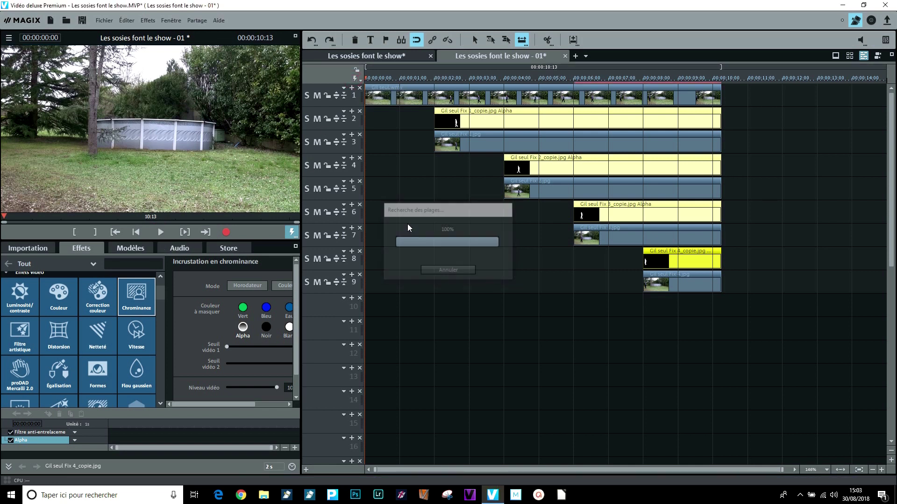
pyautogui.click(442, 265)
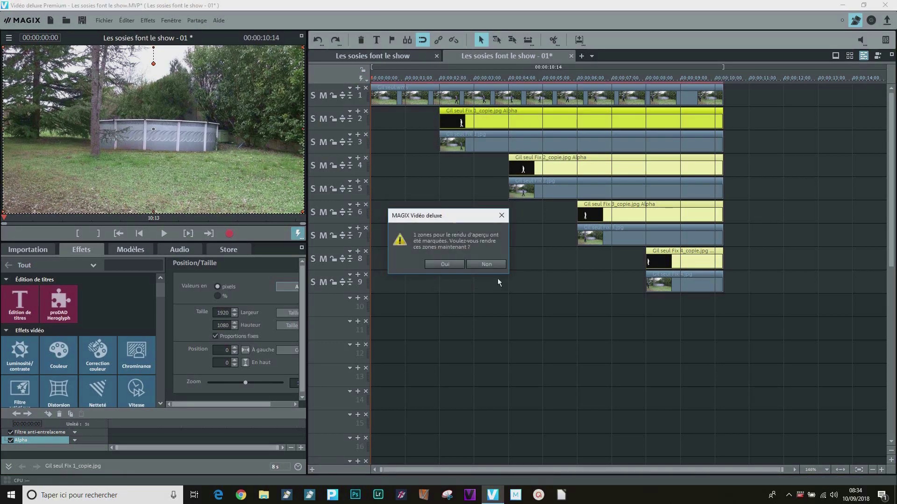
pyautogui.click(450, 266)
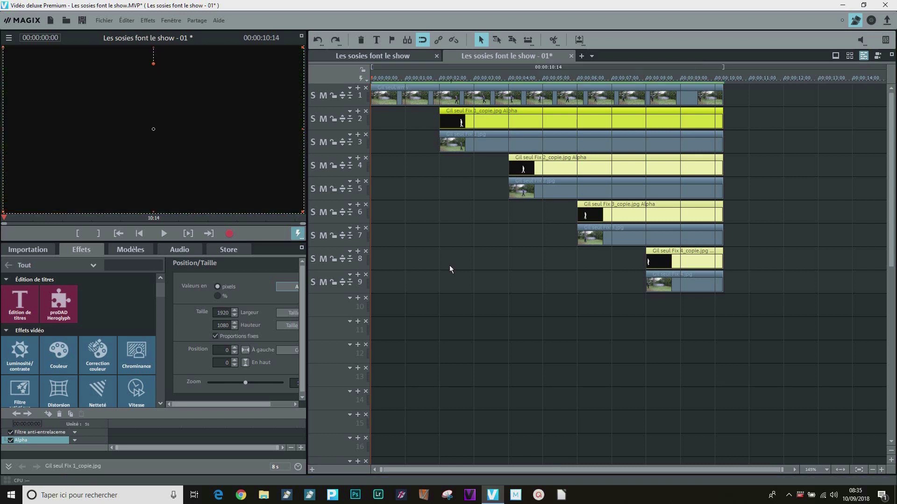
pyautogui.click(164, 233)
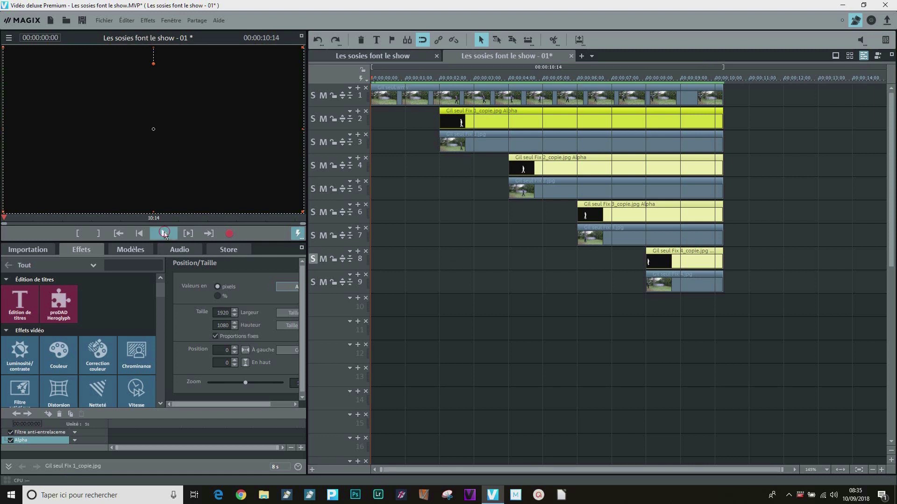